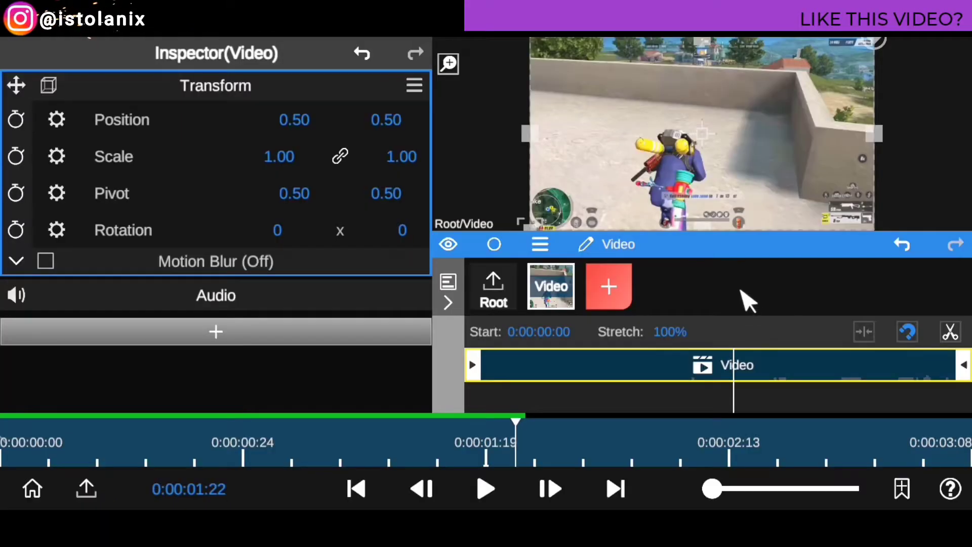
drag(740, 245, 747, 270)
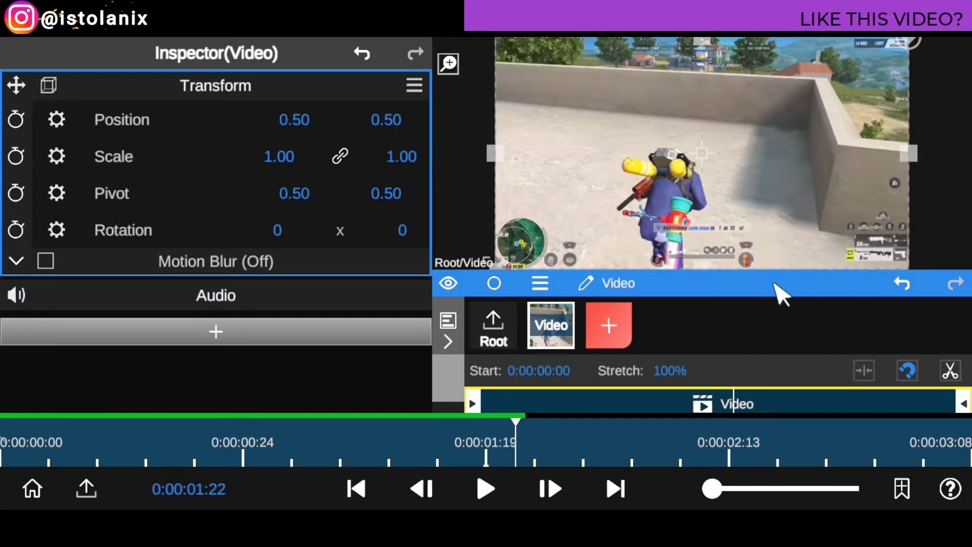
drag(780, 294, 773, 228)
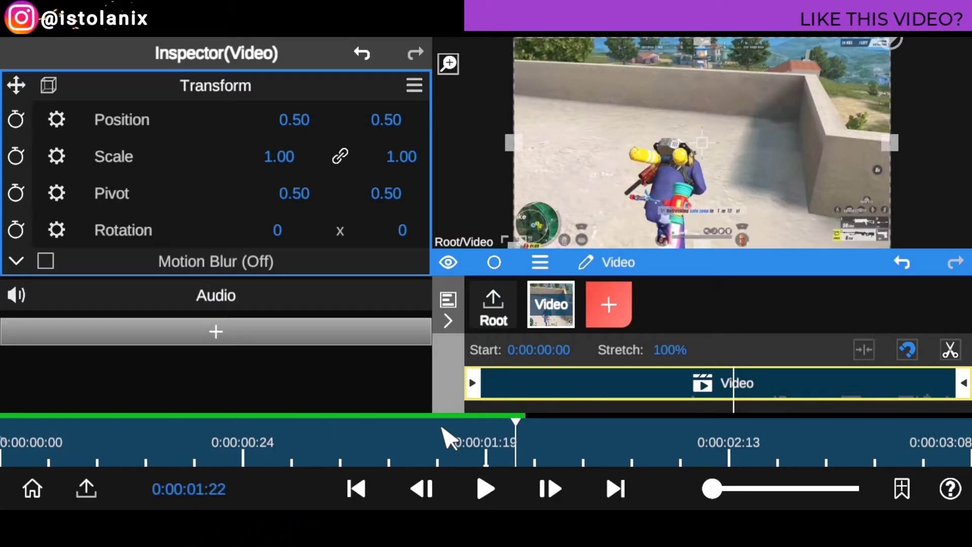
drag(733, 261, 730, 276)
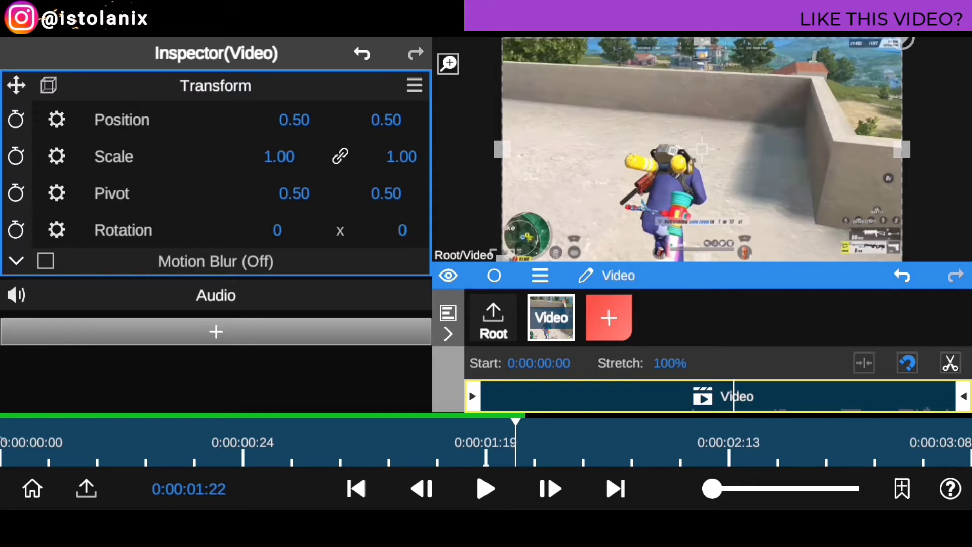
drag(765, 274, 804, 255)
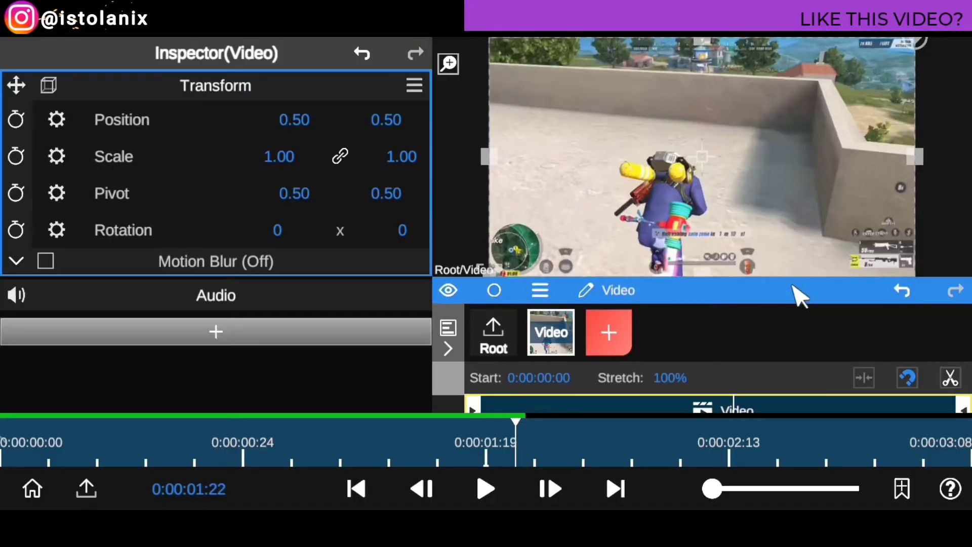
drag(800, 296, 782, 268)
Delete the existing Video node from the project
click(540, 267)
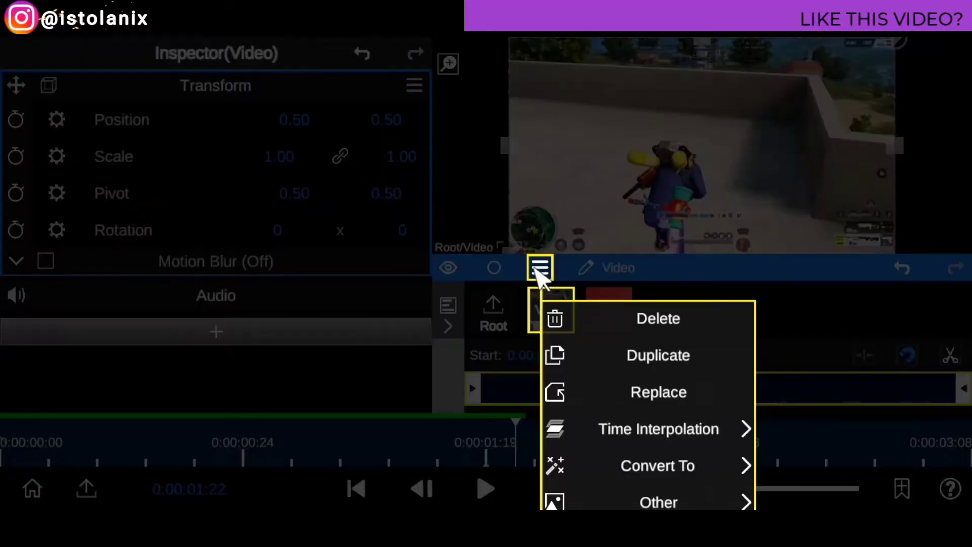
click(679, 319)
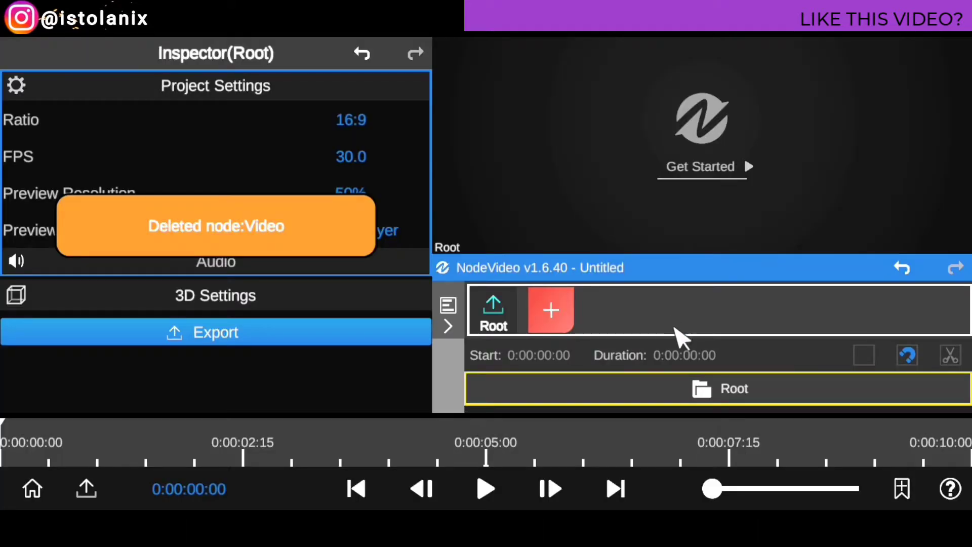
drag(759, 270, 747, 233)
Add a new media node with free fire clip1_1080p.mp4 from the Footage4Tutorial folder
click(546, 296)
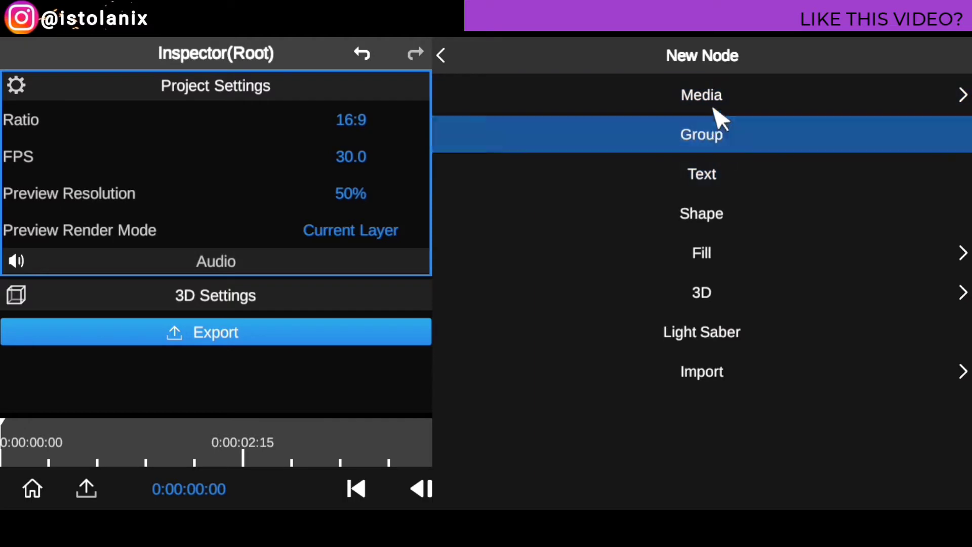
click(712, 98)
click(714, 95)
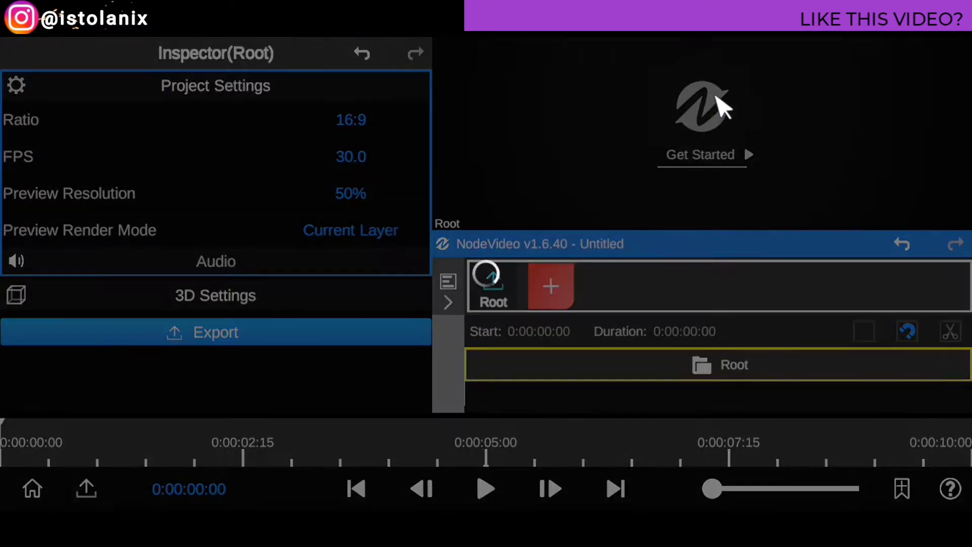
scroll(238, 284, down, 5)
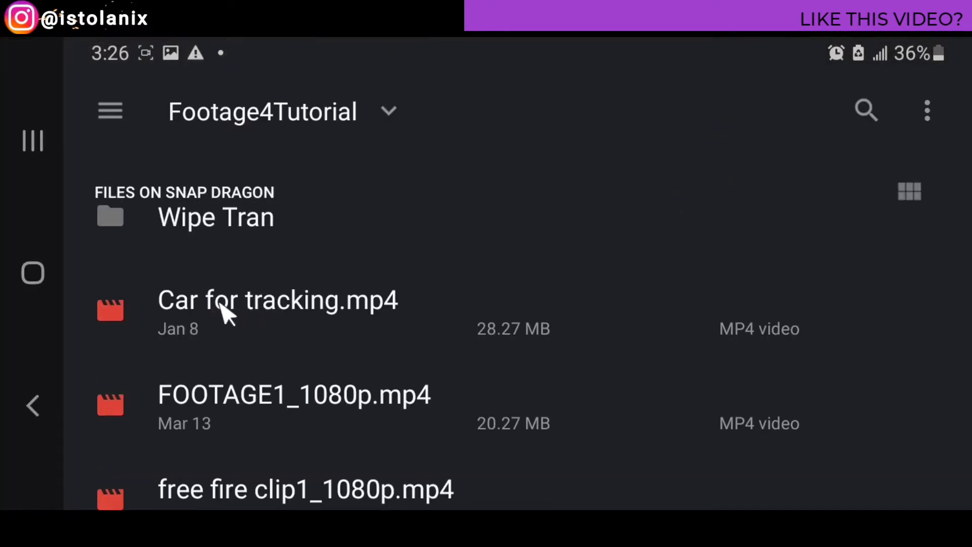
scroll(263, 371, down, 3)
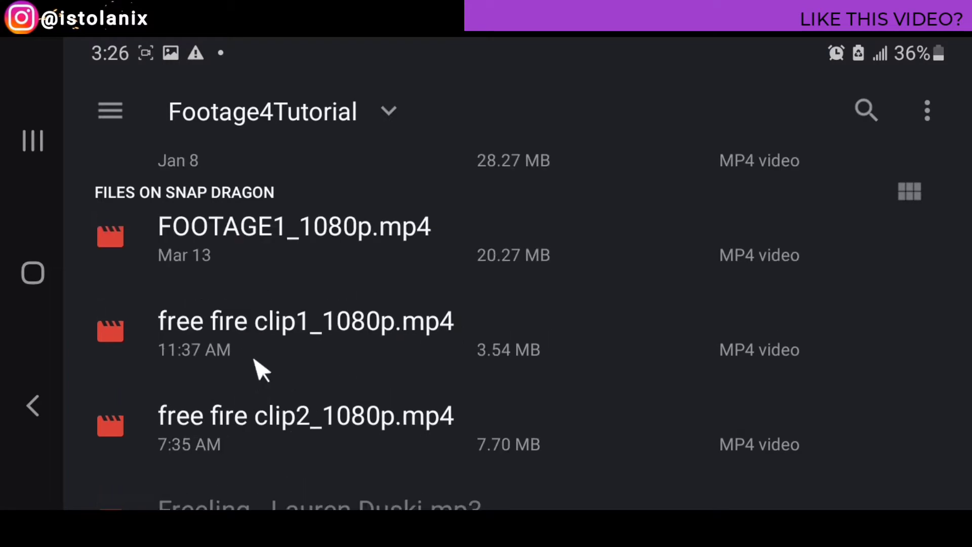
click(304, 321)
Play the imported clip from the start several times in an enlarged preview to review its original speed
drag(716, 256, 716, 210)
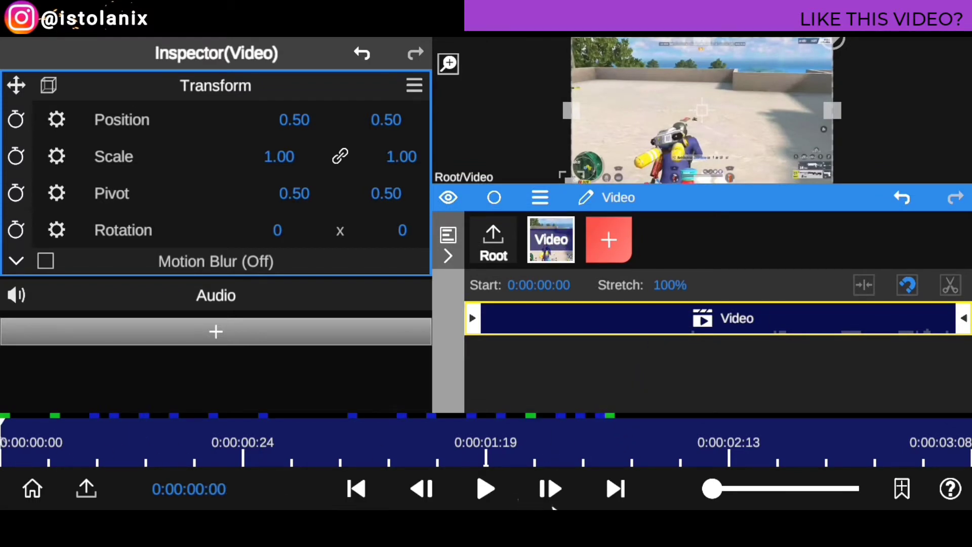
click(481, 487)
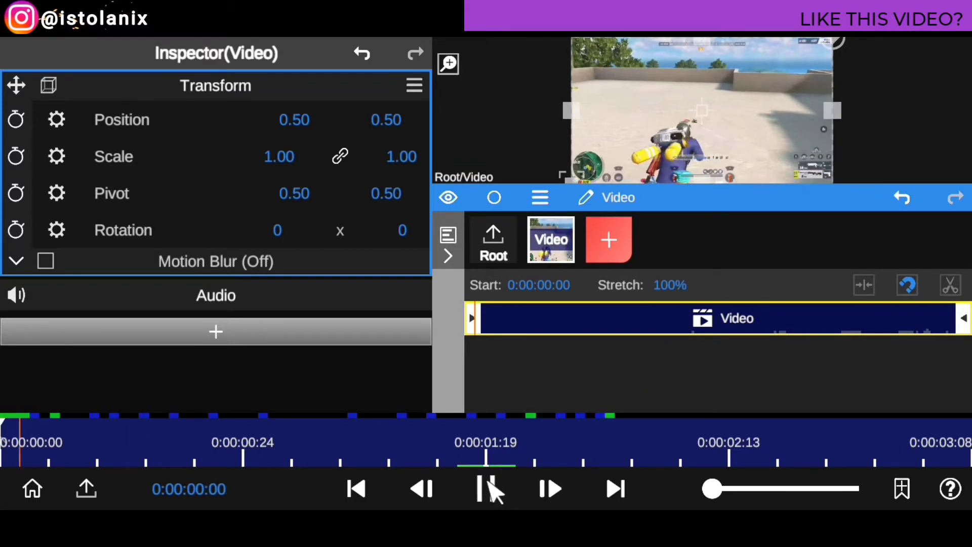
drag(766, 208, 775, 322)
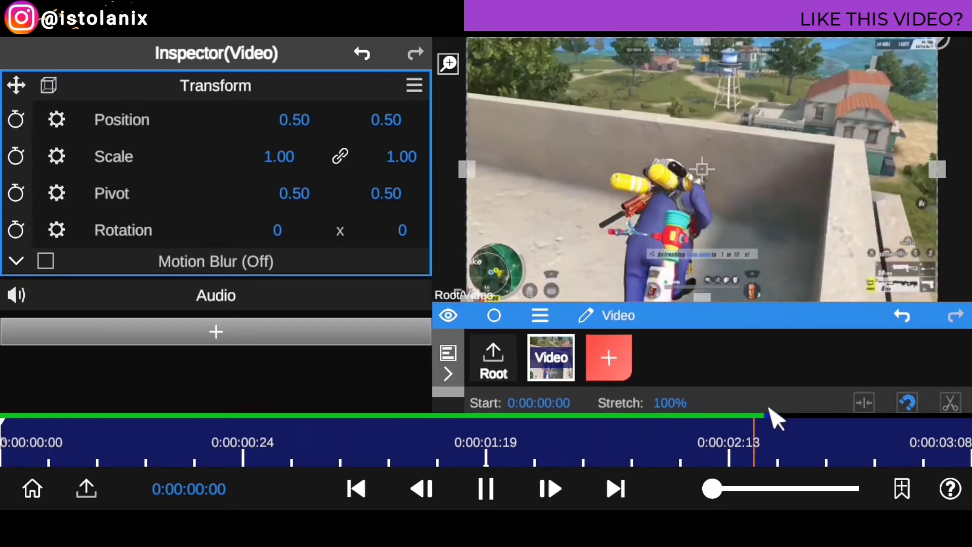
click(488, 497)
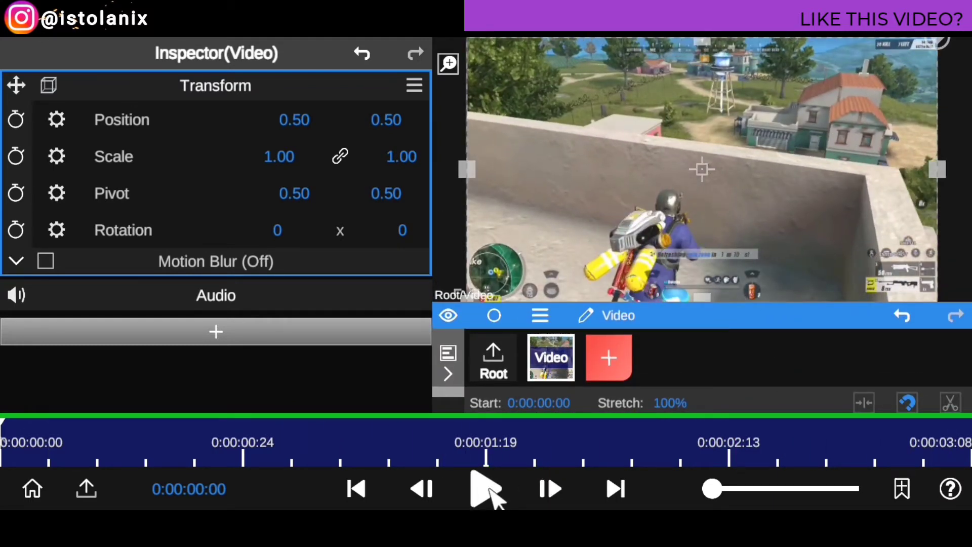
click(489, 493)
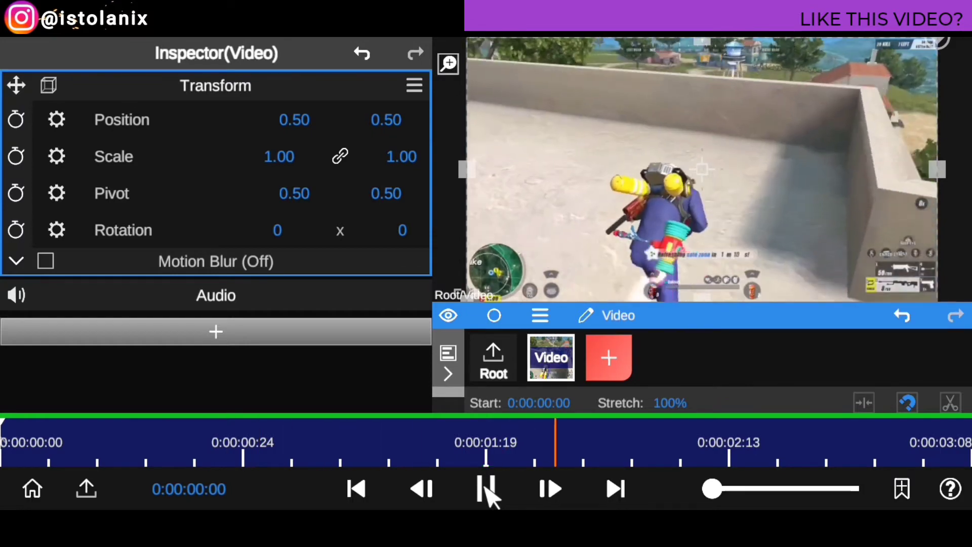
drag(930, 446, 7, 471)
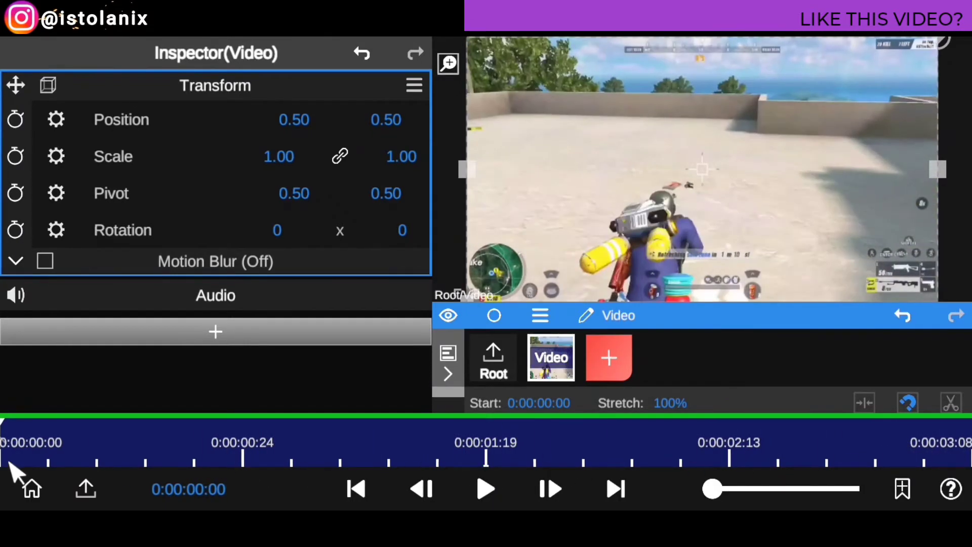
click(483, 490)
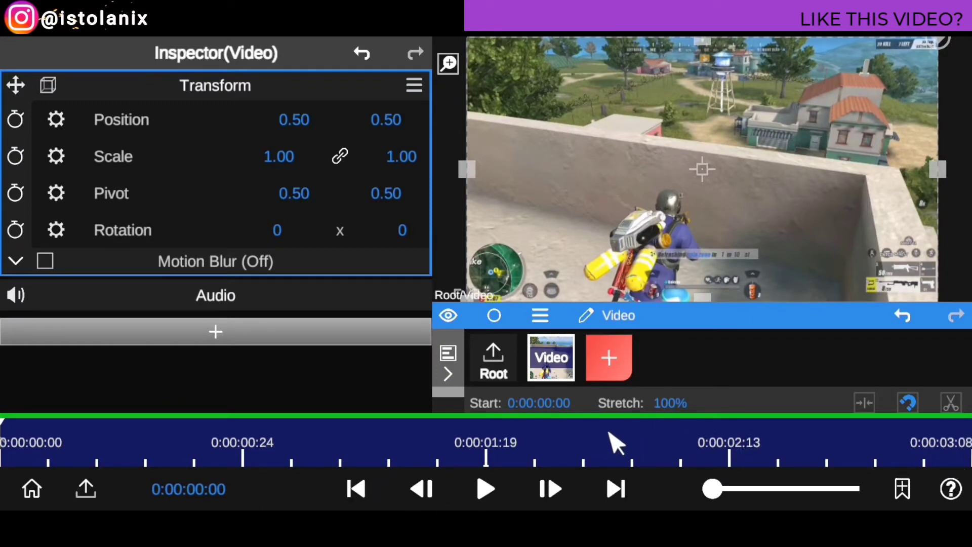
Add a Time Remap property to the video clip and check its keyframes at the start and end of the timeline
drag(733, 313, 715, 216)
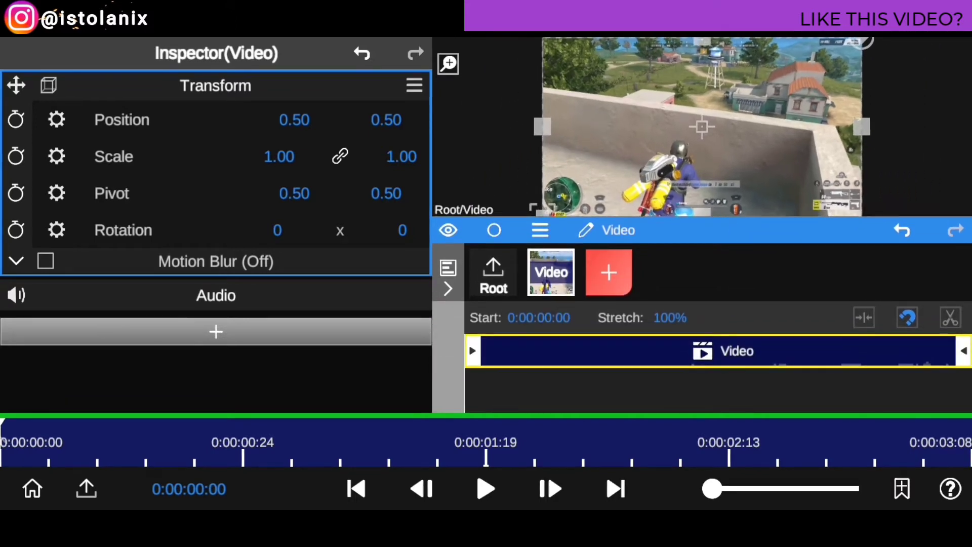
click(309, 333)
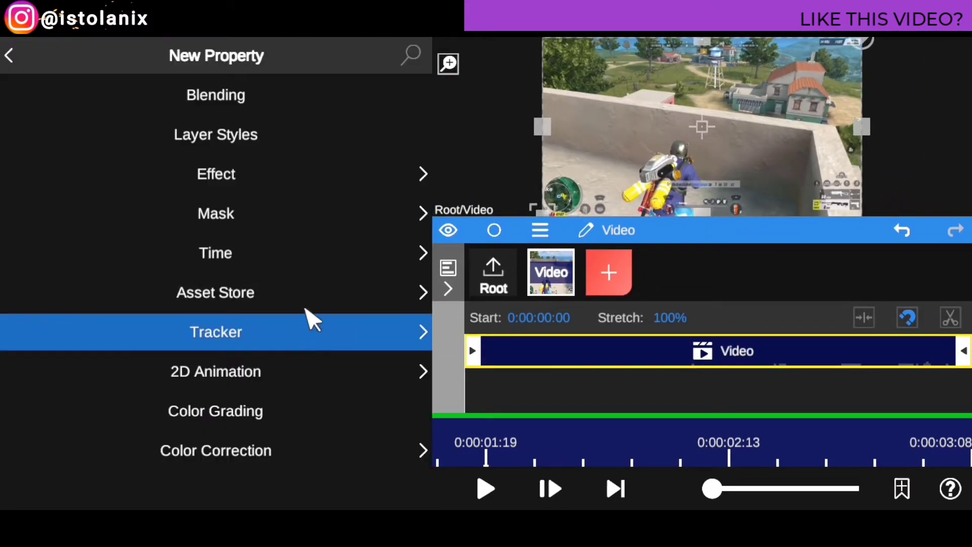
click(245, 253)
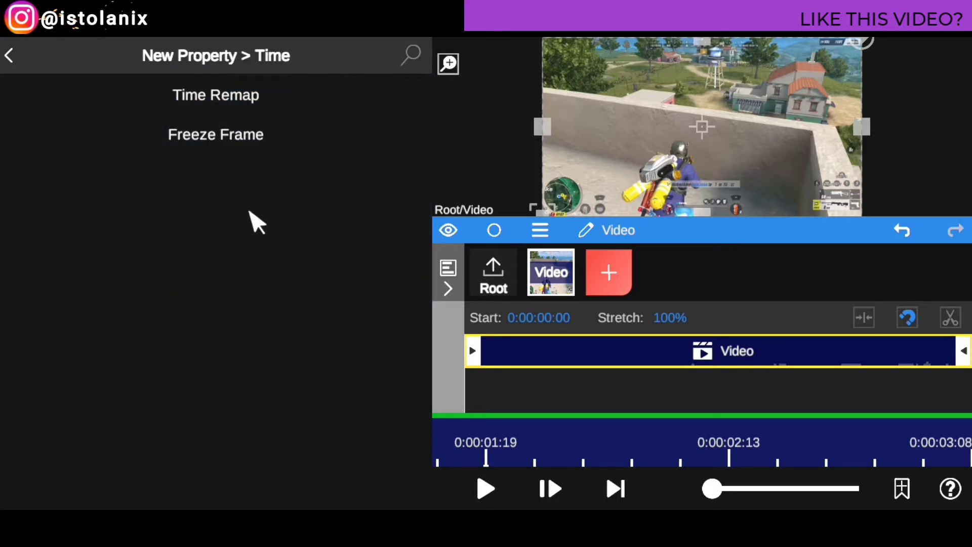
click(193, 101)
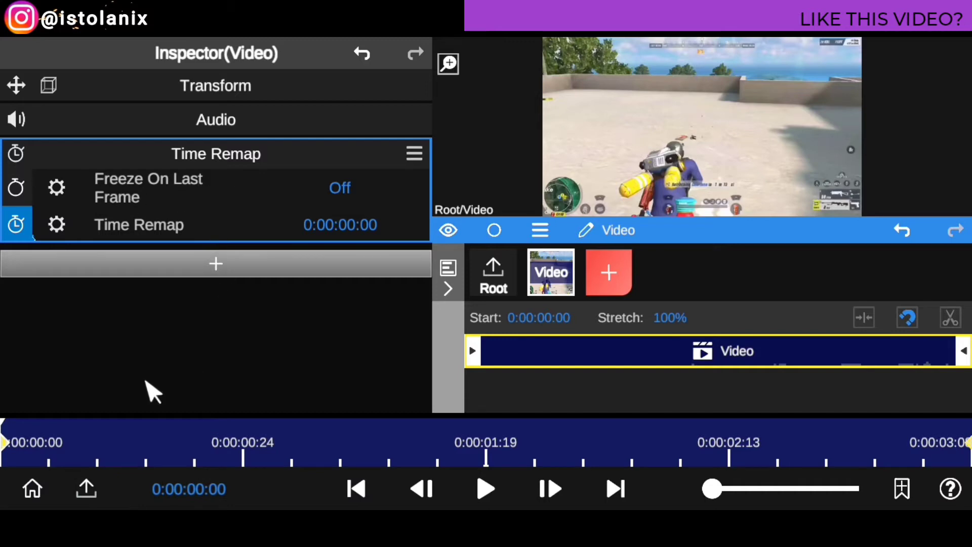
drag(25, 456, 965, 455)
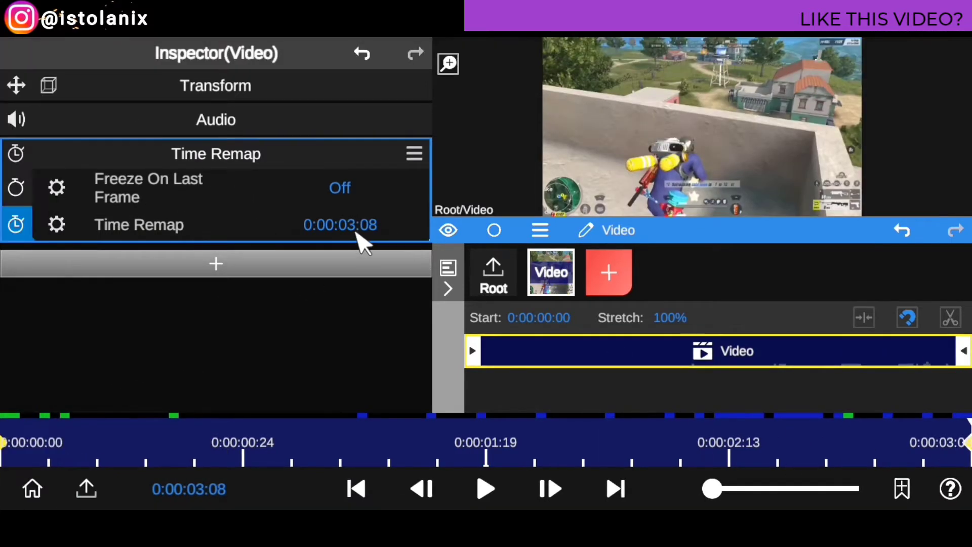
drag(876, 465, 967, 458)
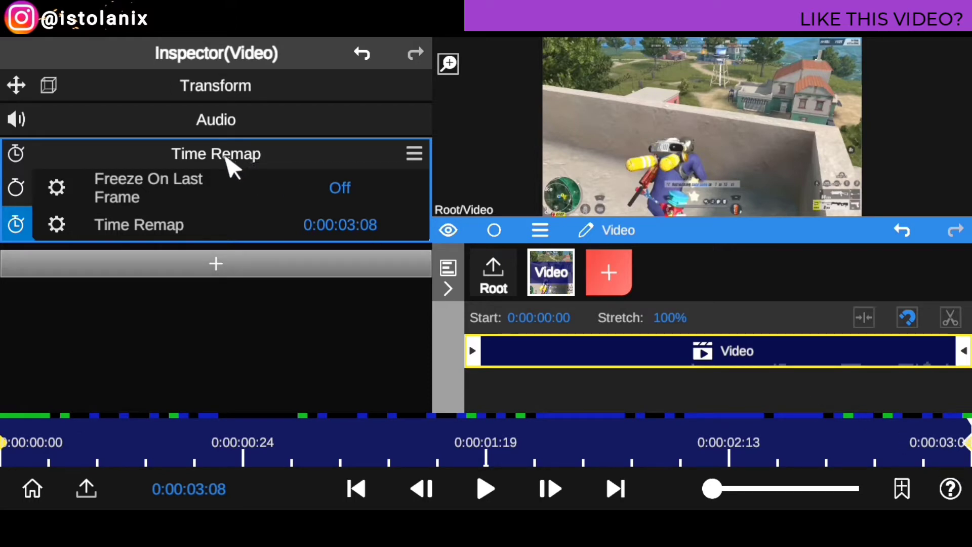
Delete the Time Remap property from the video clip
click(413, 155)
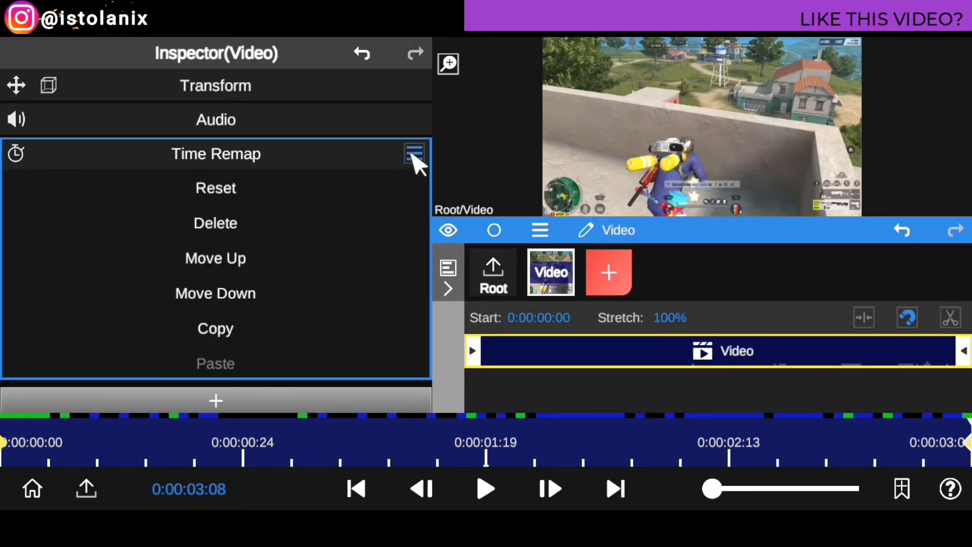
click(266, 231)
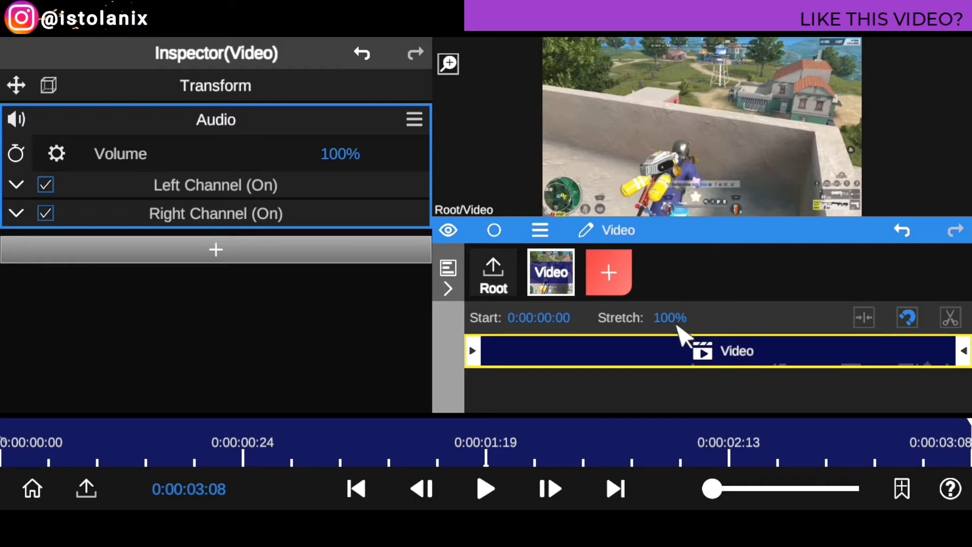
click(539, 230)
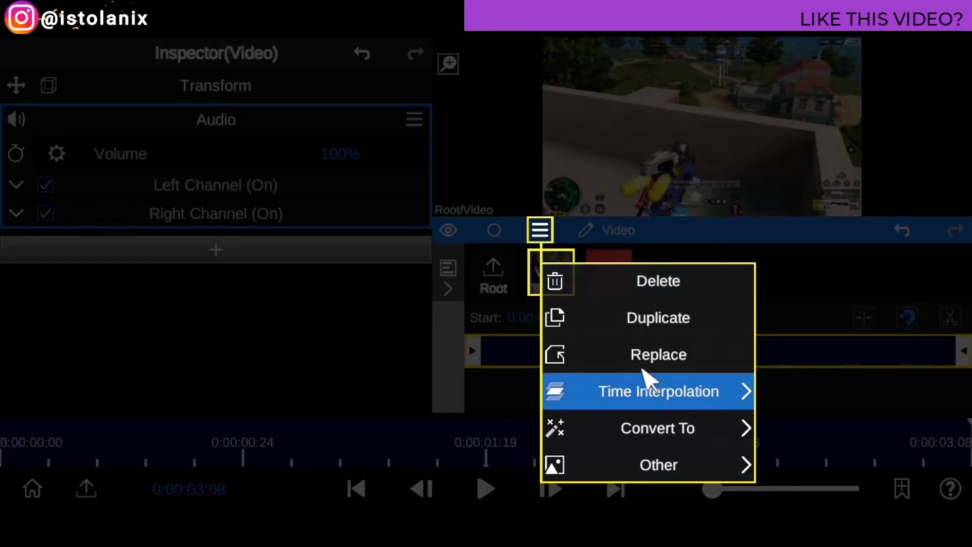
click(536, 232)
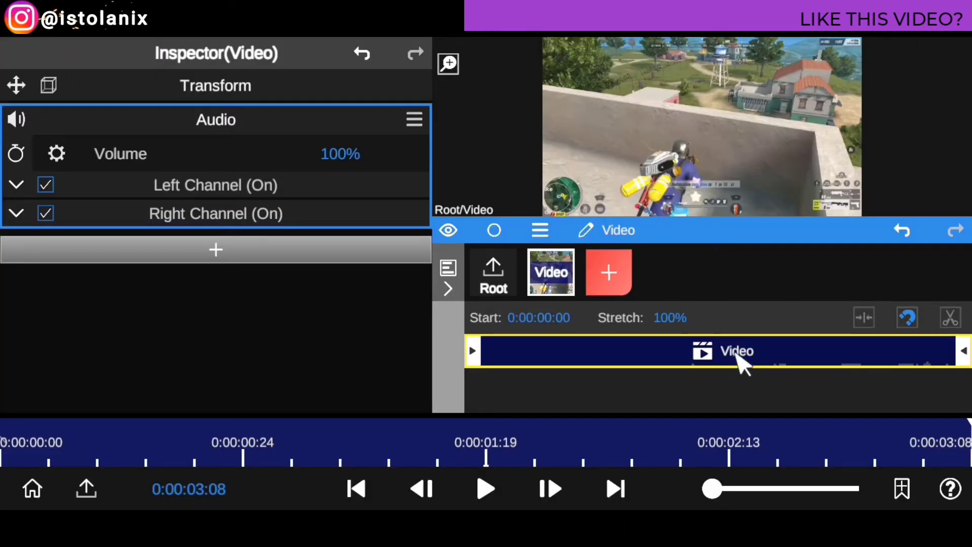
Slow the video clip down by entering a Stretch value of 50.0
click(668, 319)
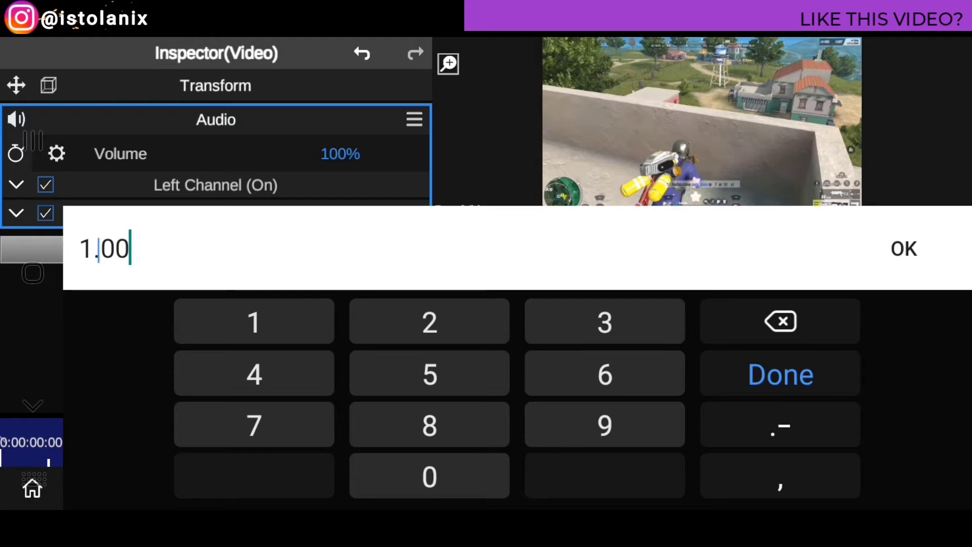
double_click(74, 253)
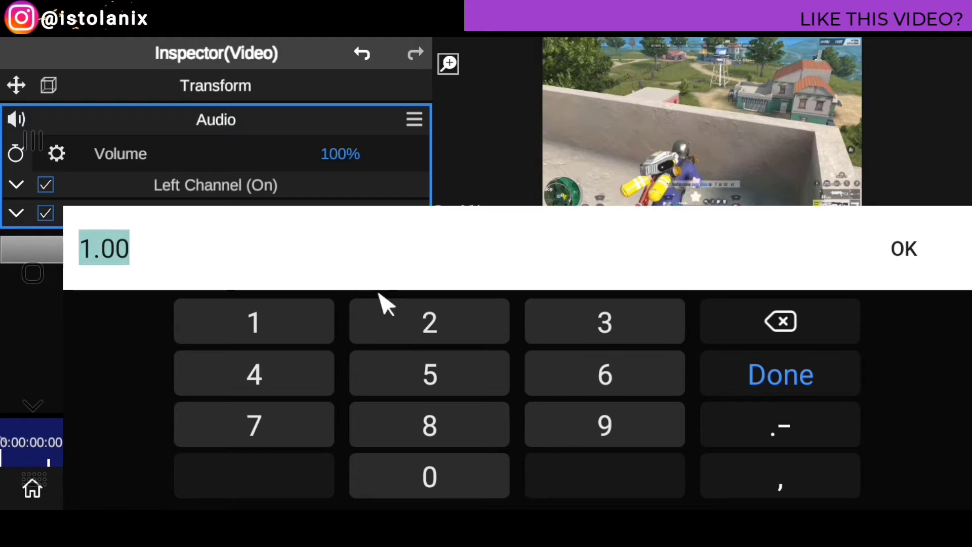
click(434, 379)
click(464, 489)
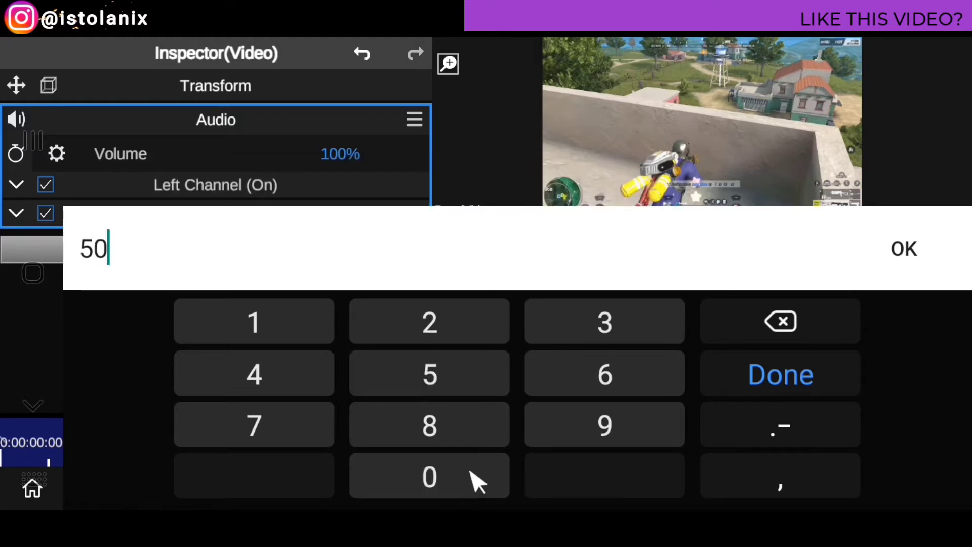
click(803, 433)
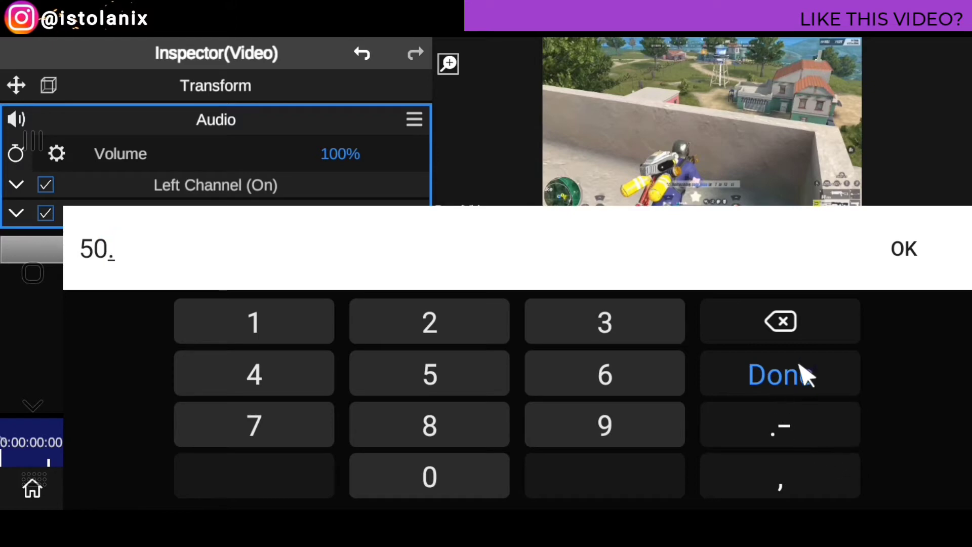
click(473, 482)
click(810, 378)
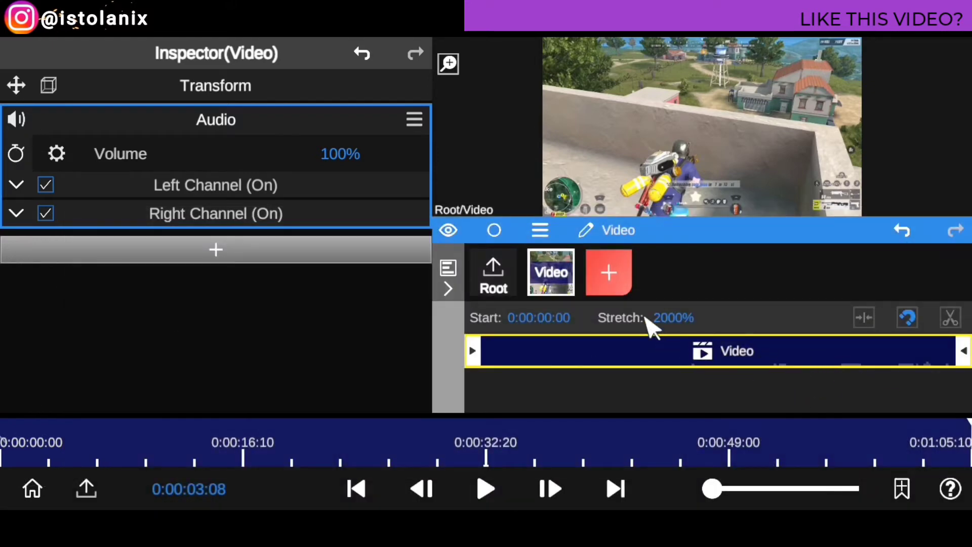
Play the stretched clip from the start in an enlarged preview to check its slow motion
click(478, 481)
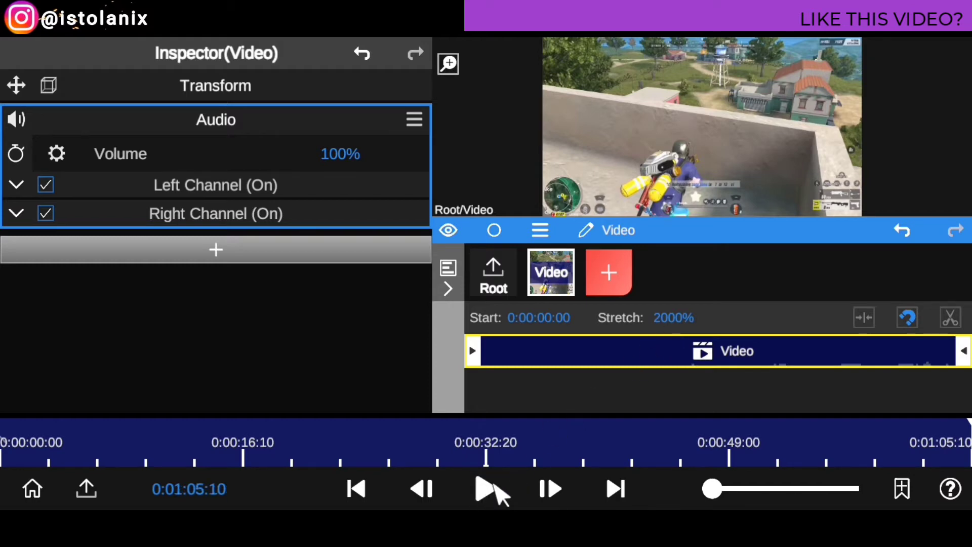
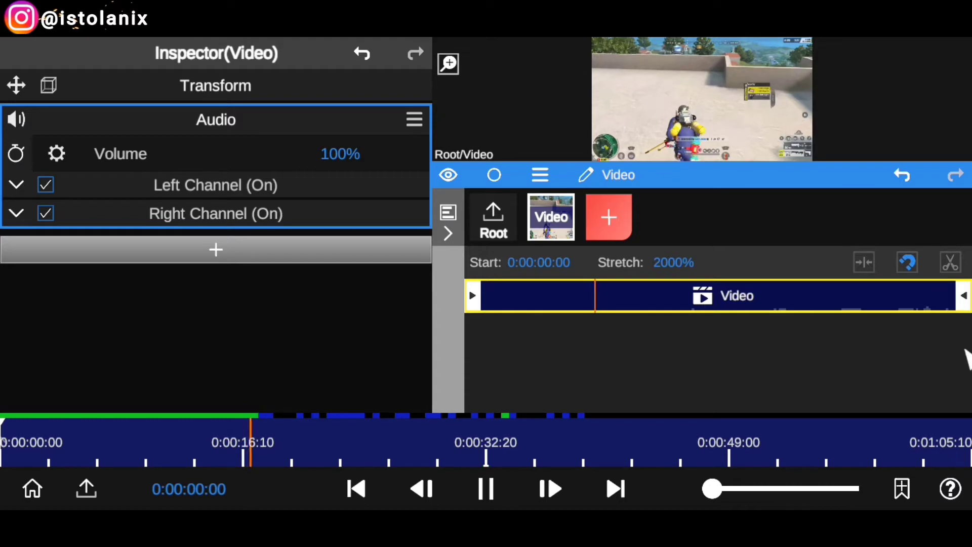
drag(742, 182, 744, 252)
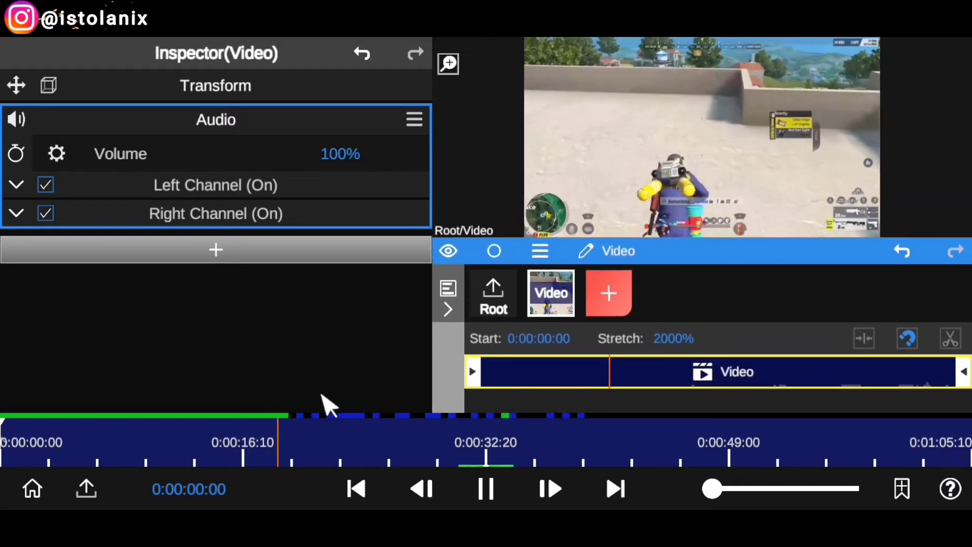
Return the playhead to the start and set the project's frame rate to 60 FPS
drag(445, 462, 36, 448)
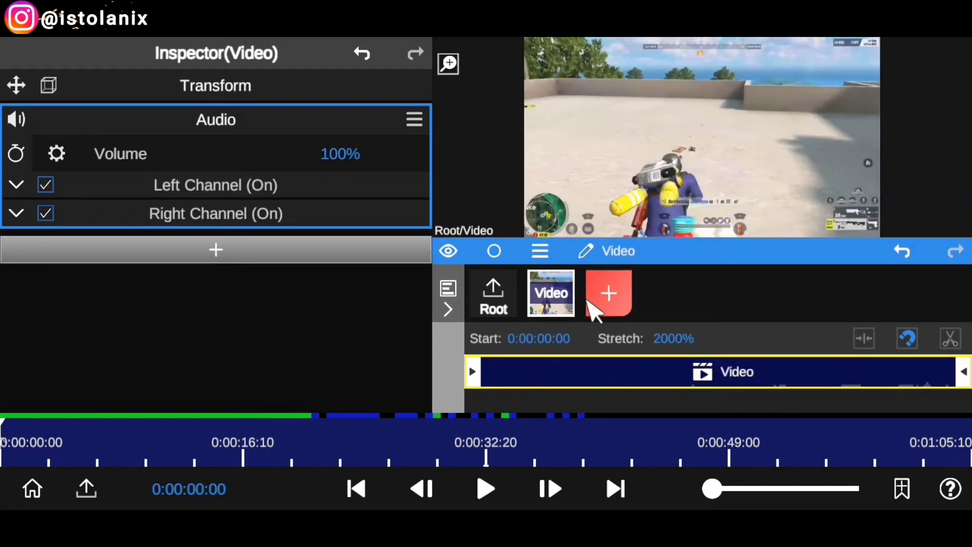
click(494, 297)
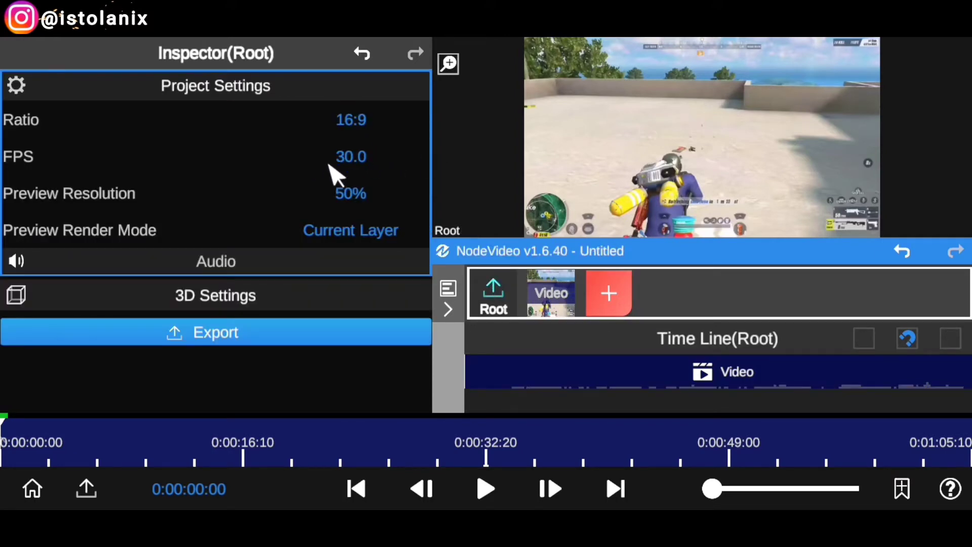
click(347, 158)
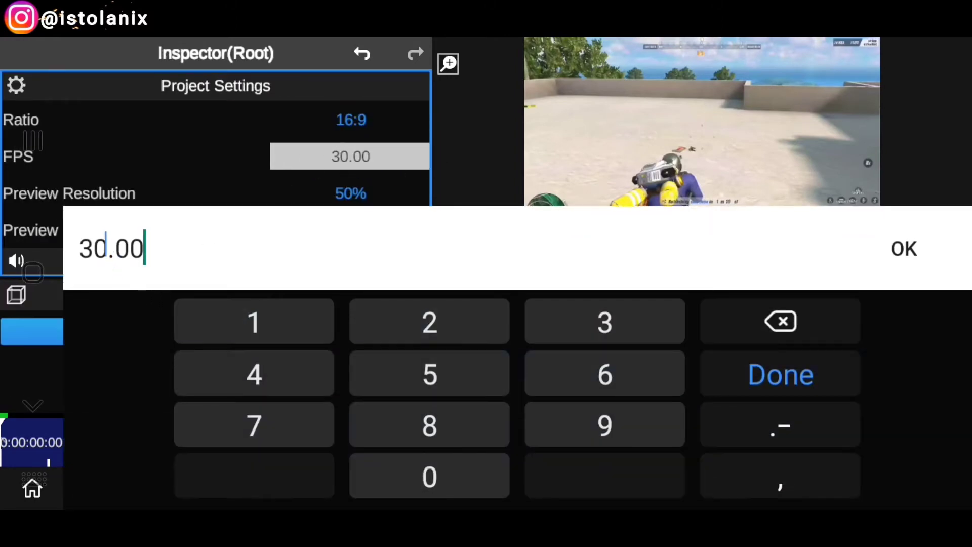
drag(94, 248, 78, 256)
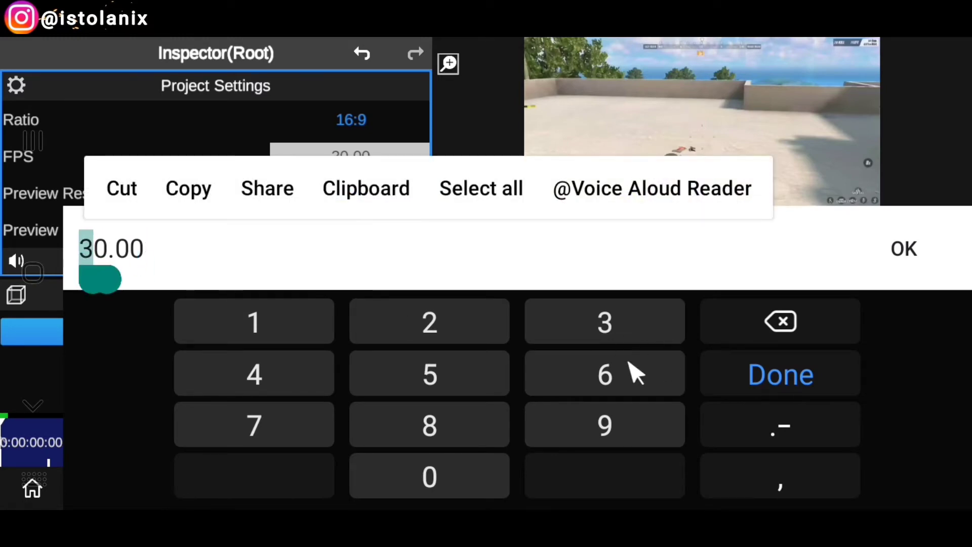
text(60)
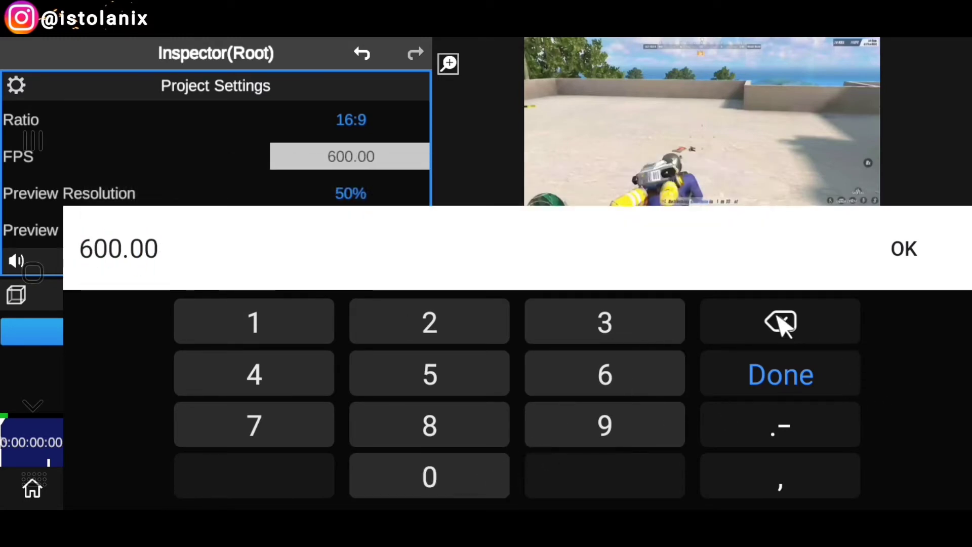
click(782, 327)
click(803, 386)
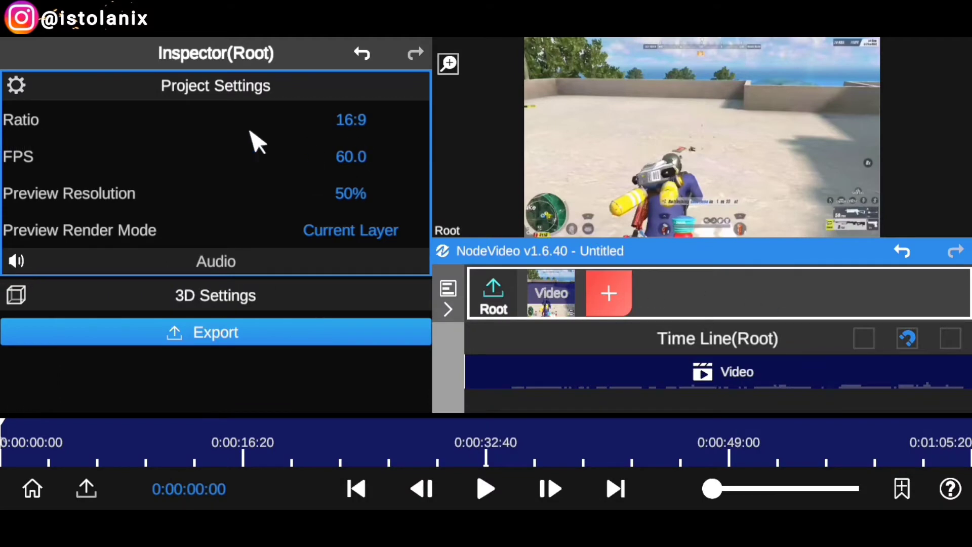
Open the video clip's media information and check the frame rate of the source footage
click(557, 297)
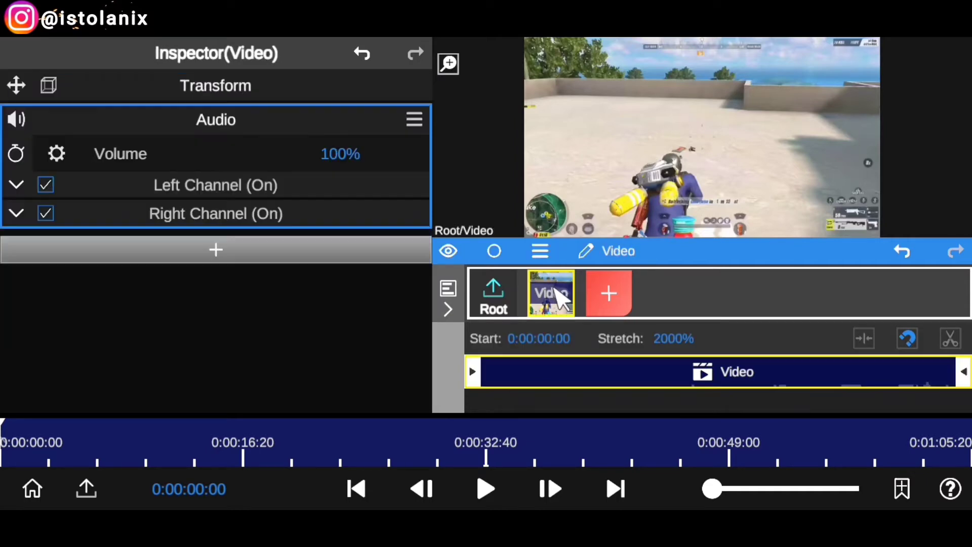
click(541, 252)
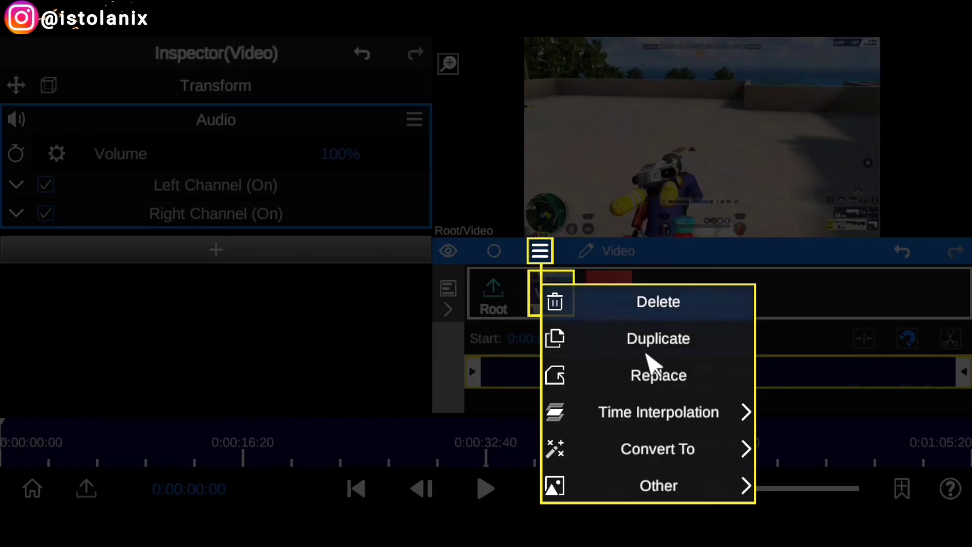
click(679, 489)
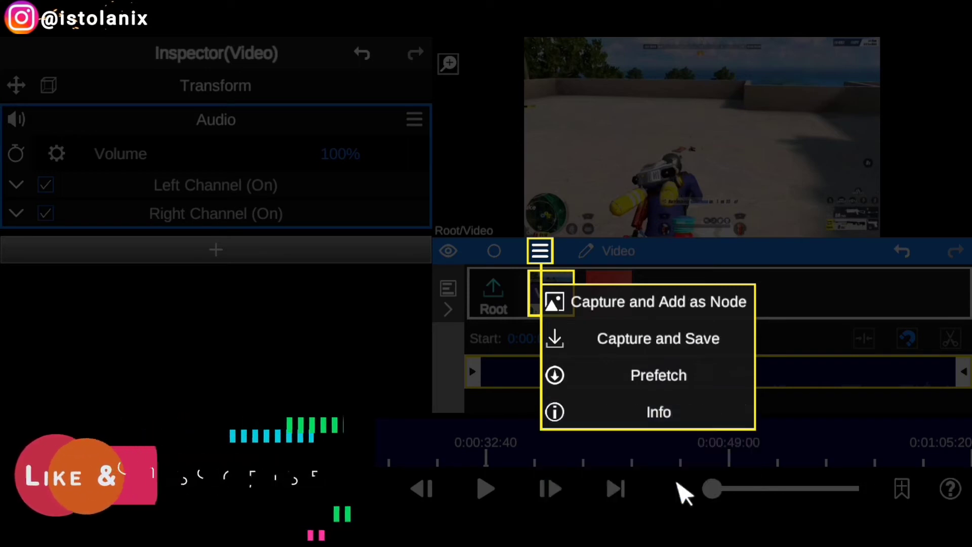
click(691, 411)
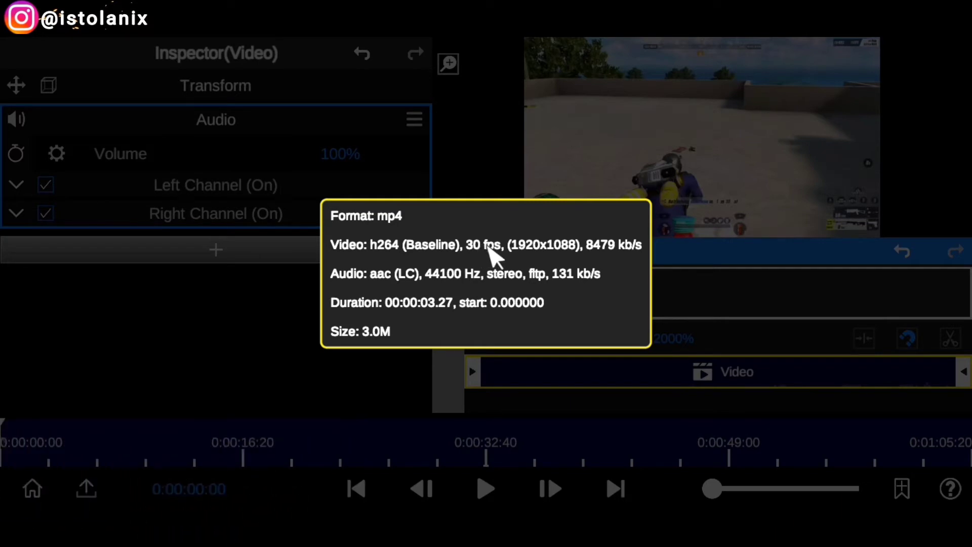
click(747, 309)
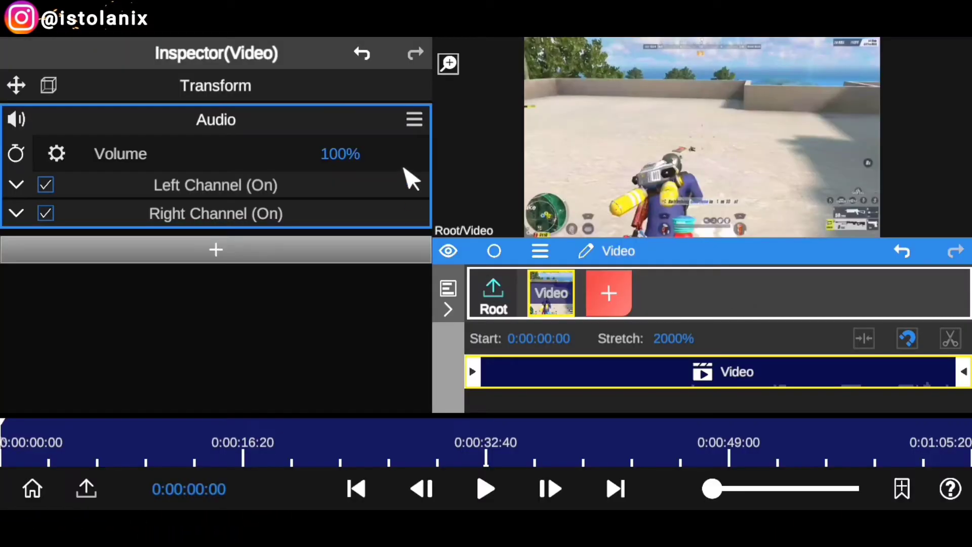
click(314, 126)
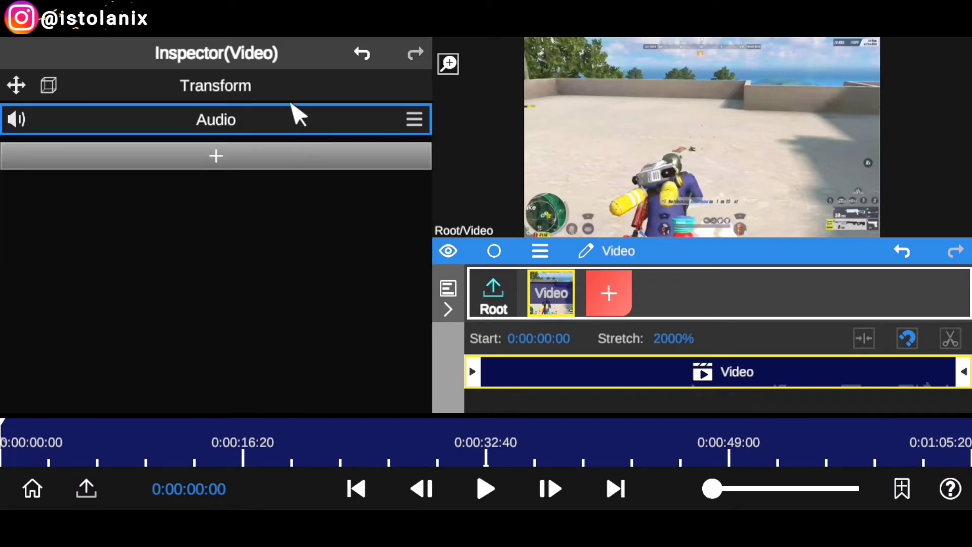
Set the project's frame rate to 30 FPS in the root project settings
click(504, 297)
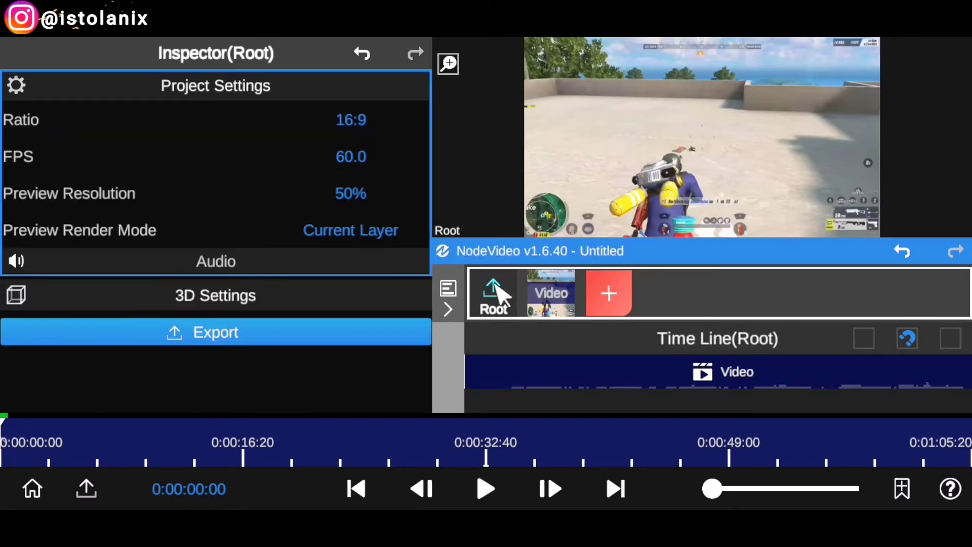
click(351, 158)
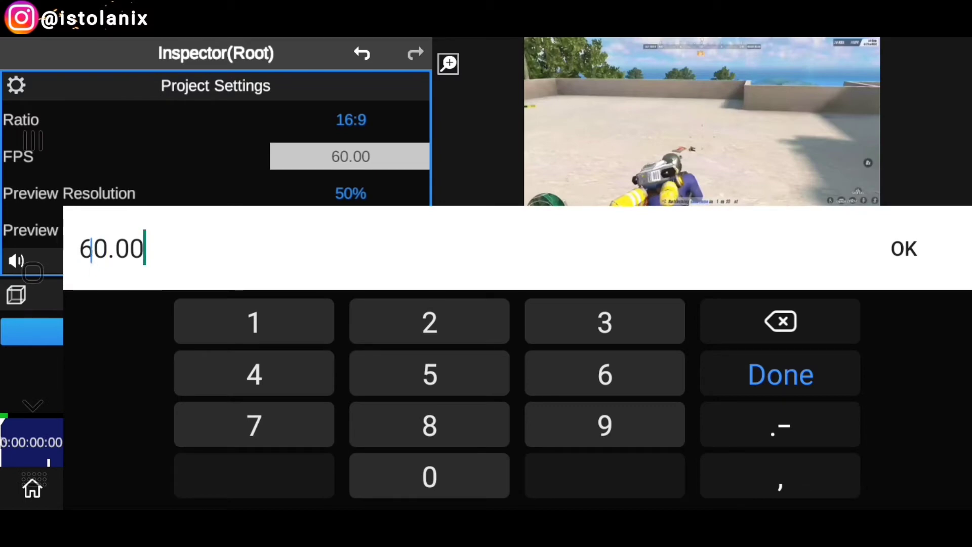
drag(91, 248, 43, 256)
click(643, 321)
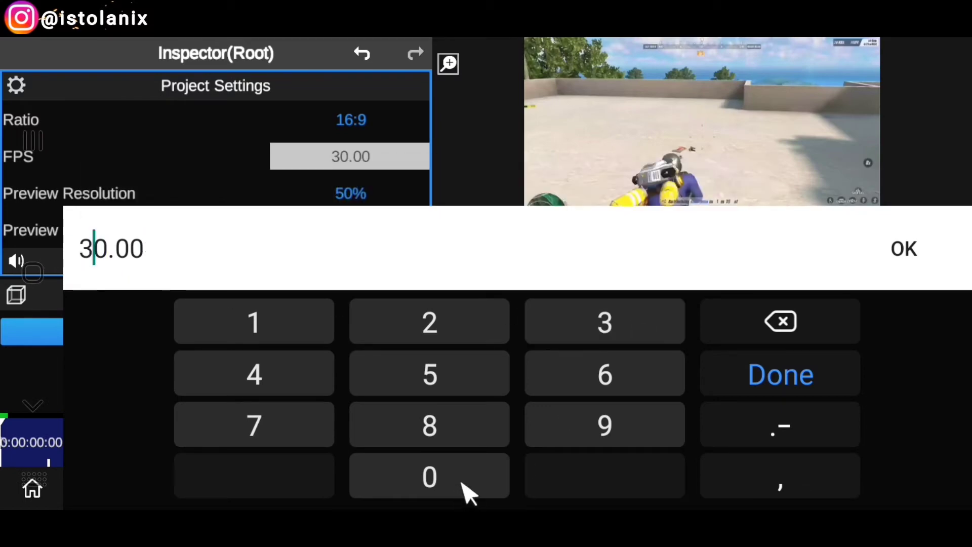
click(796, 379)
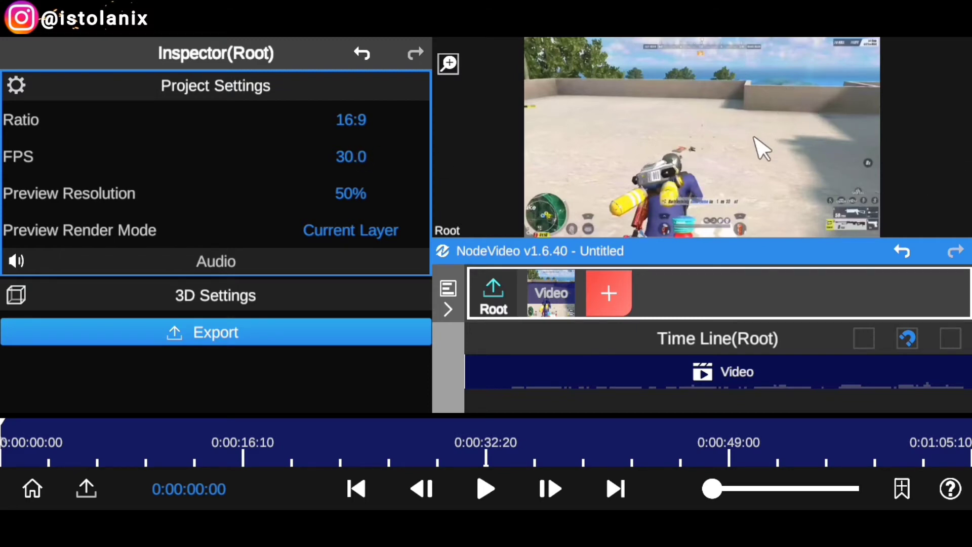
Play the stretched clip from the start in enlarged and reduced previews to check its smoothness at the project frame rate
click(551, 293)
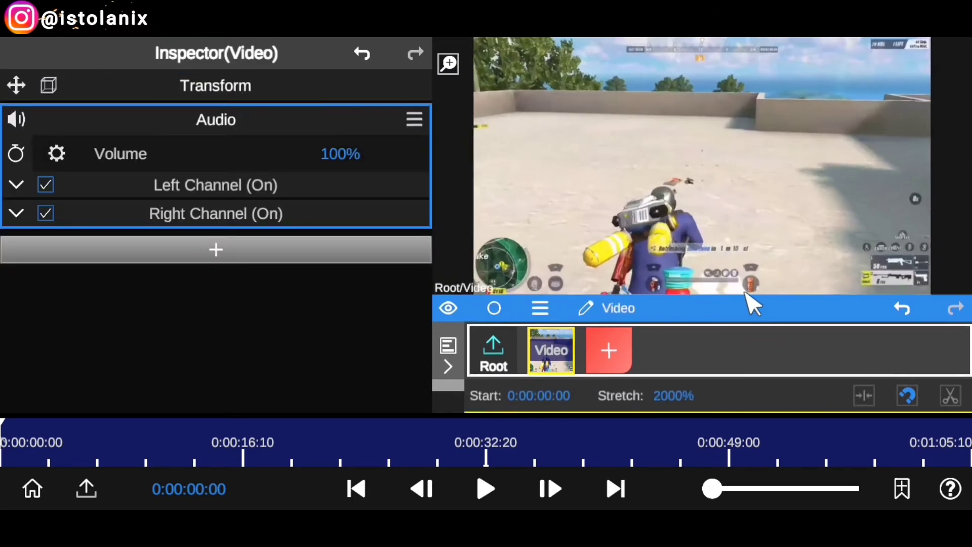
click(484, 489)
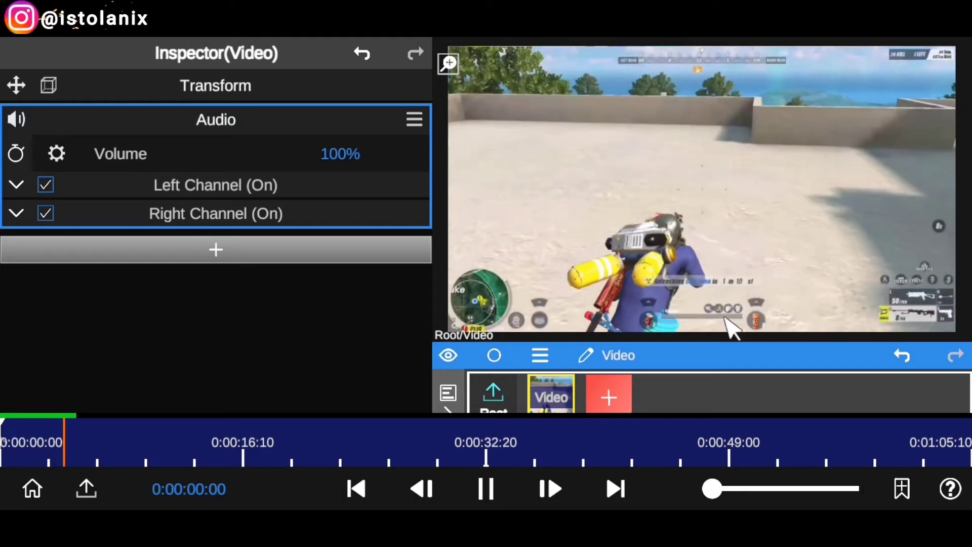
drag(751, 354, 769, 254)
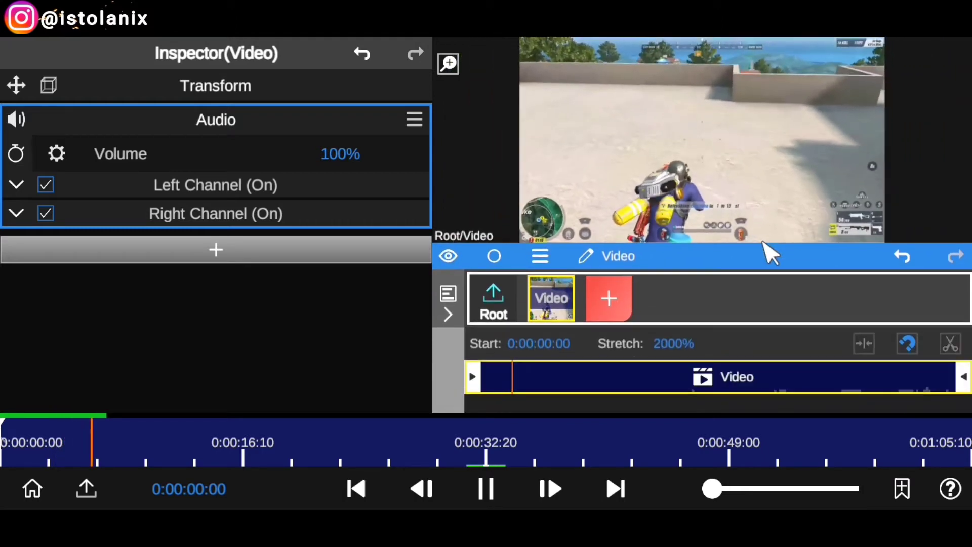
mouse_move(5, 427)
mouse_down()
mouse_move(252, 434)
mouse_move(10, 434)
mouse_up()
click(484, 491)
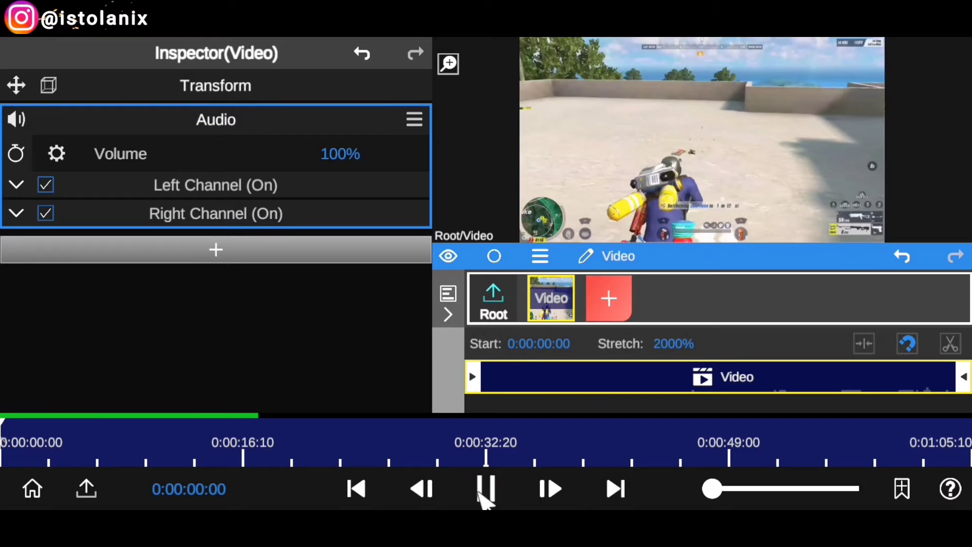
drag(739, 260, 735, 333)
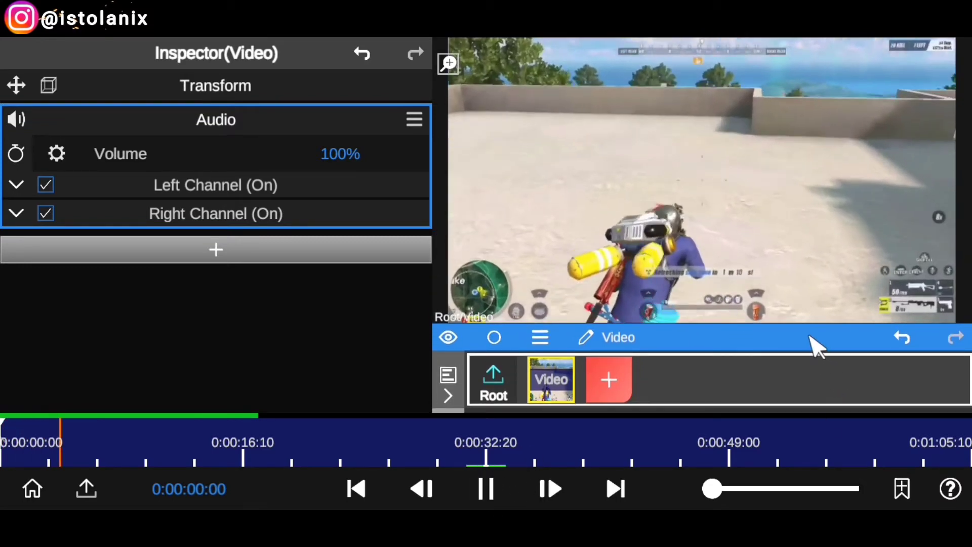
drag(817, 344, 817, 252)
click(816, 252)
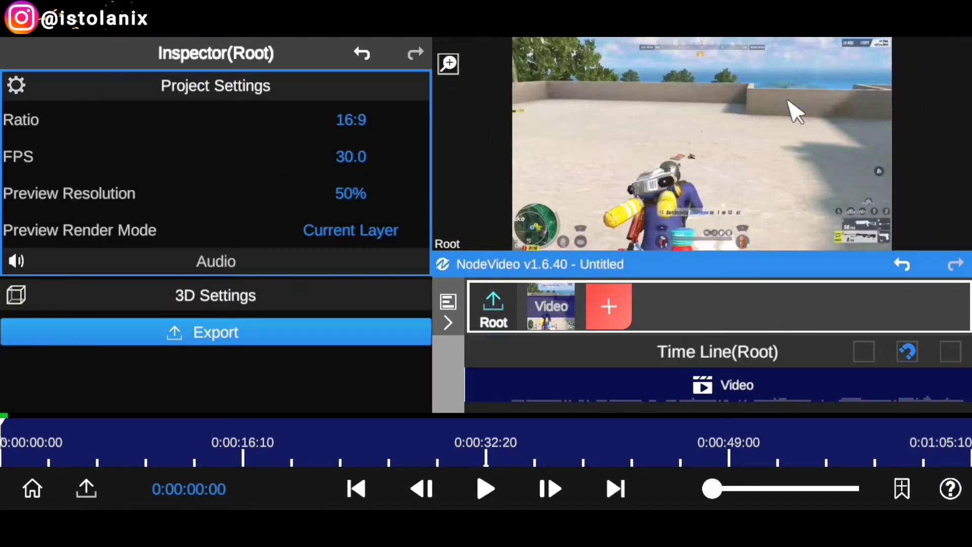
drag(790, 261, 789, 273)
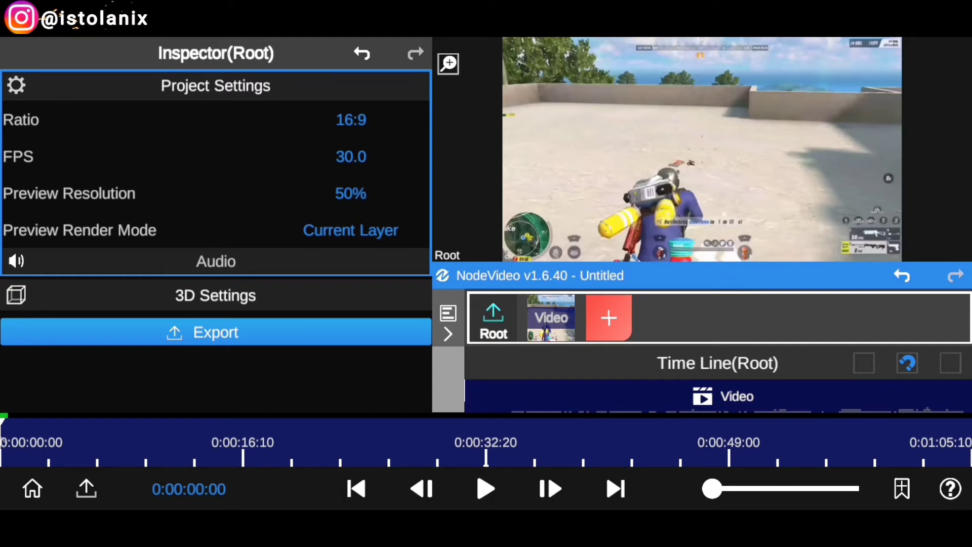
Set the video clip's Stretch value to 5.0 so that it plays at 500% duration
drag(708, 281, 729, 202)
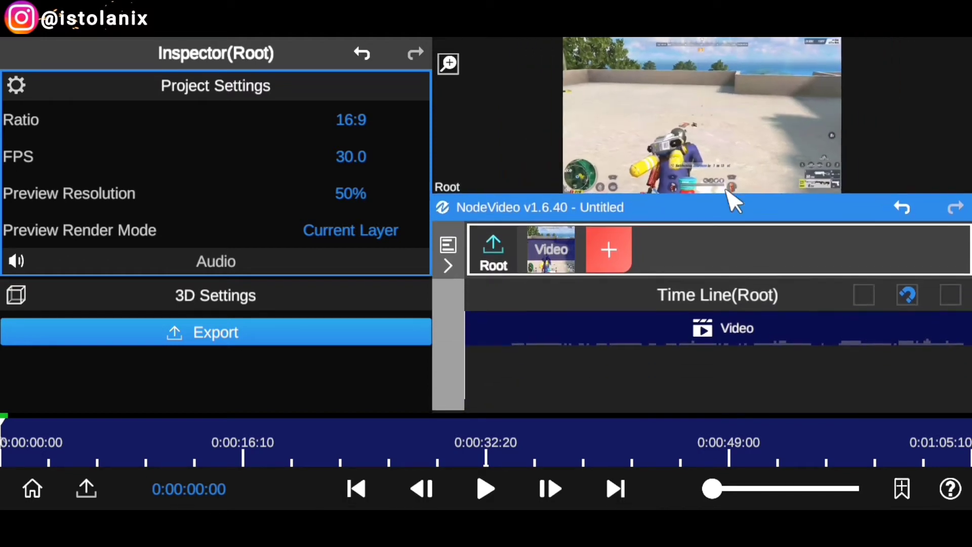
click(547, 248)
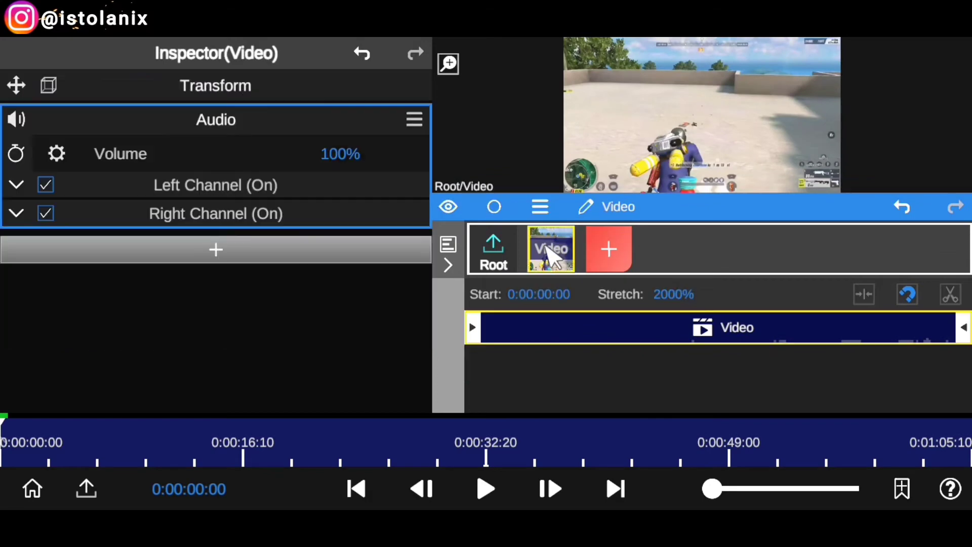
click(672, 295)
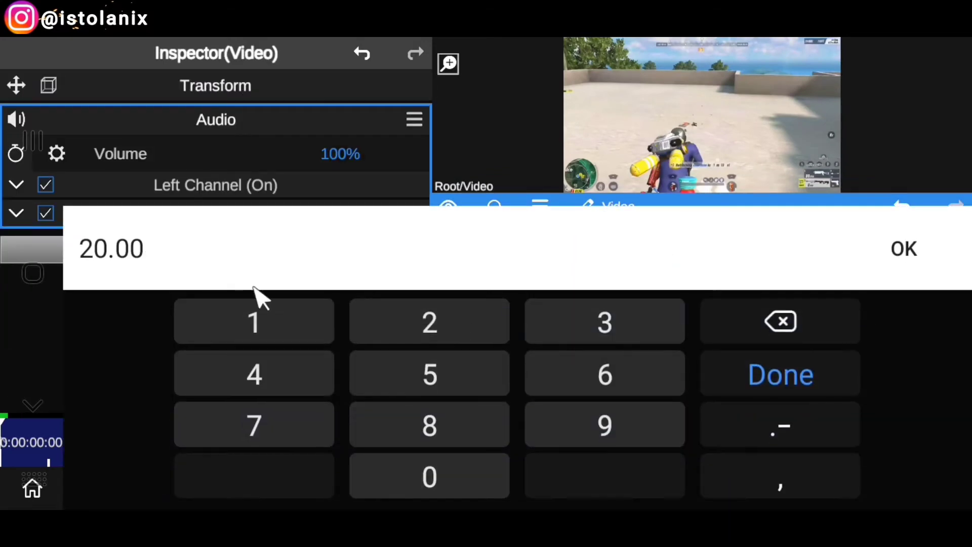
drag(145, 248, 81, 249)
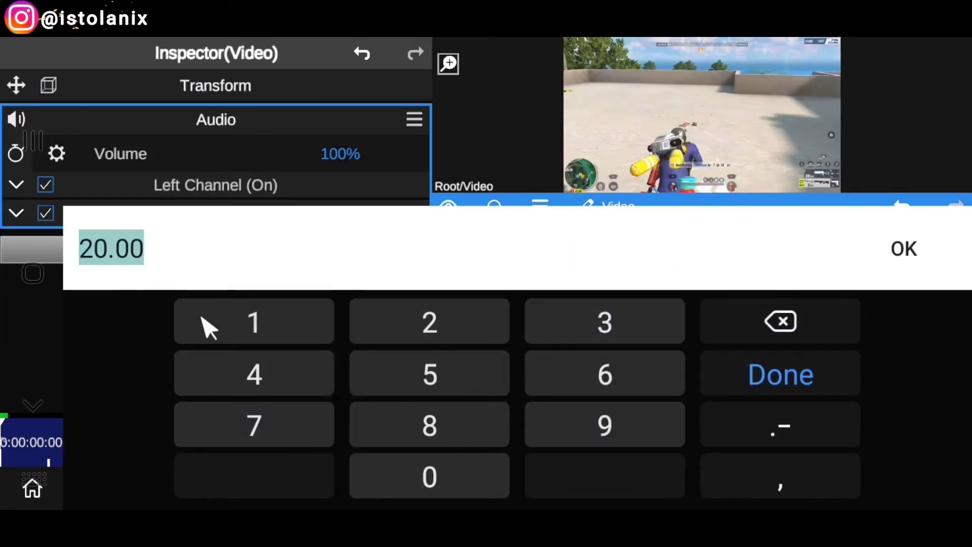
click(456, 380)
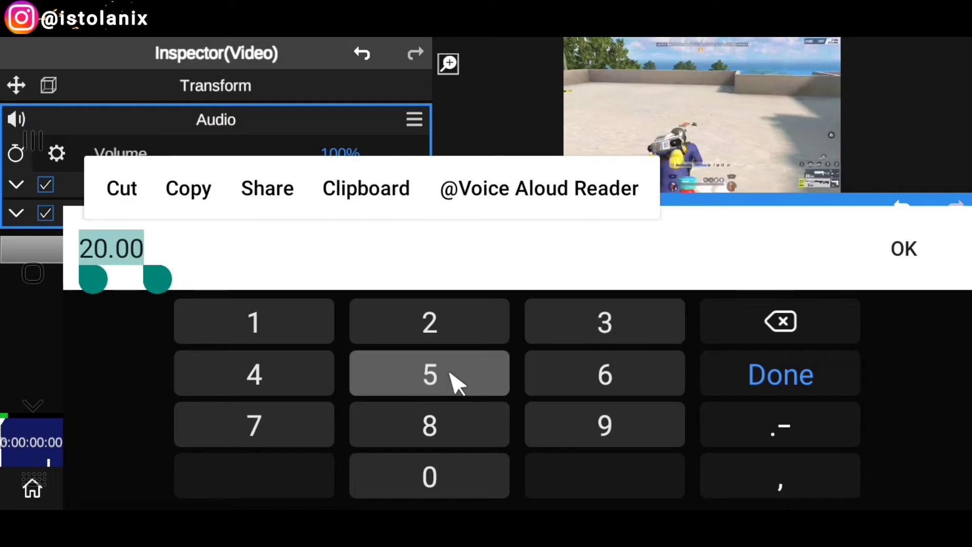
click(807, 445)
click(465, 487)
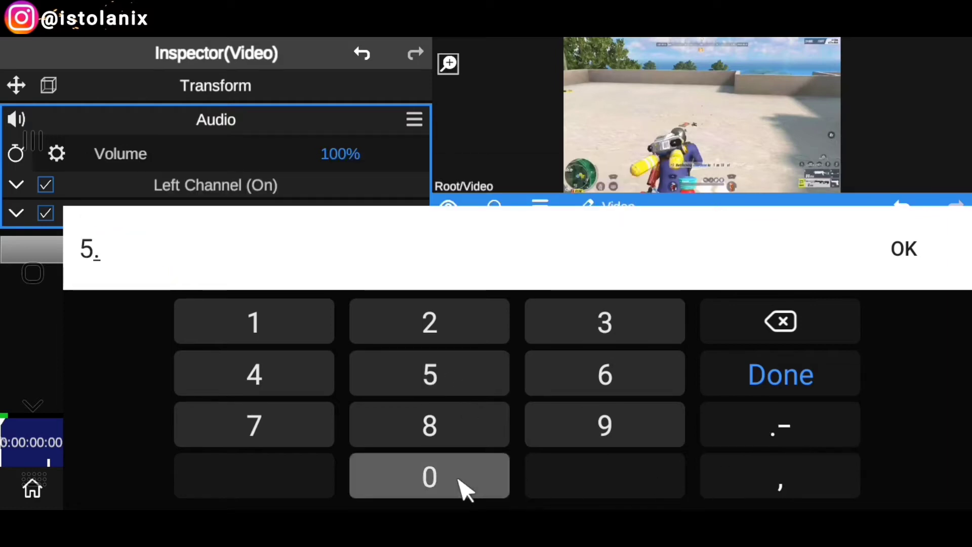
click(779, 388)
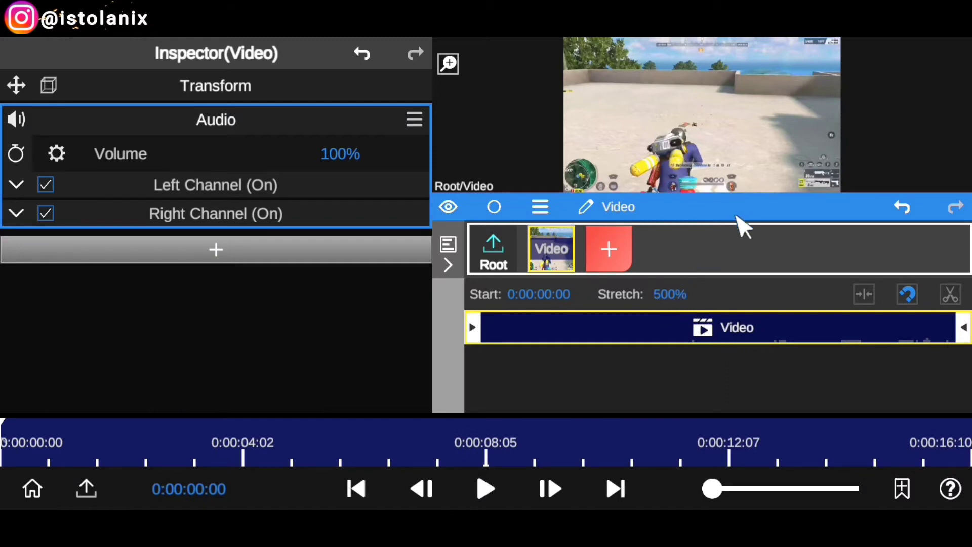
Play the re-stretched clip in an enlarged preview to check its slow motion, then return the playhead to the start
click(486, 488)
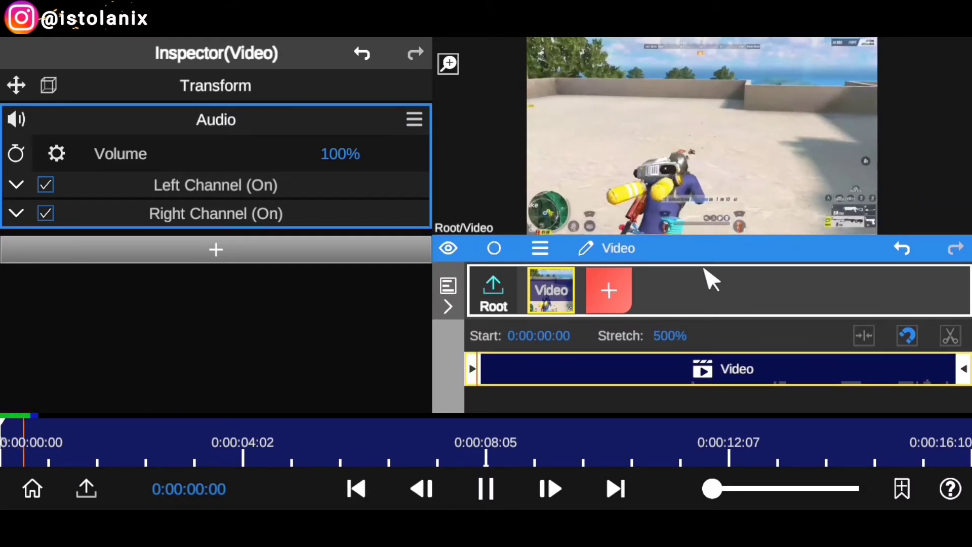
drag(729, 252, 744, 294)
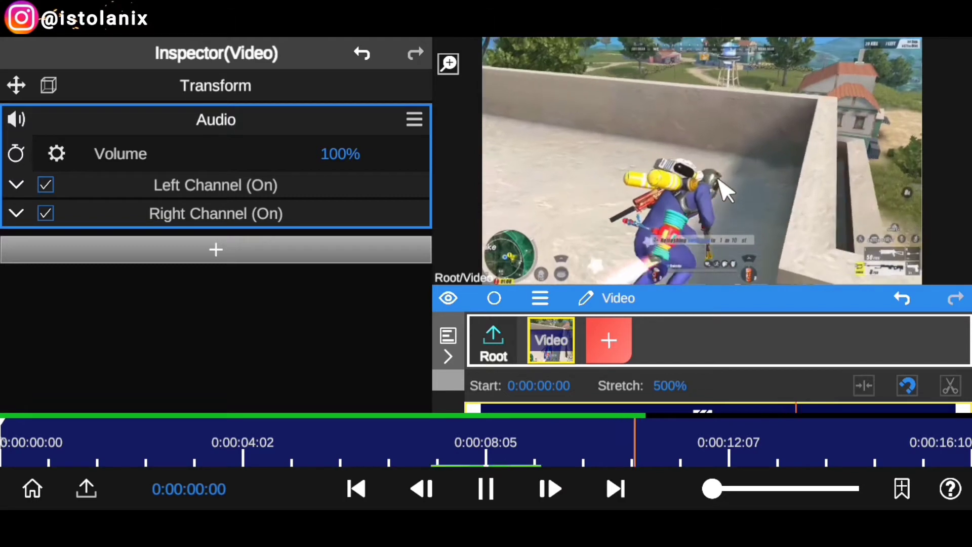
drag(771, 308, 766, 251)
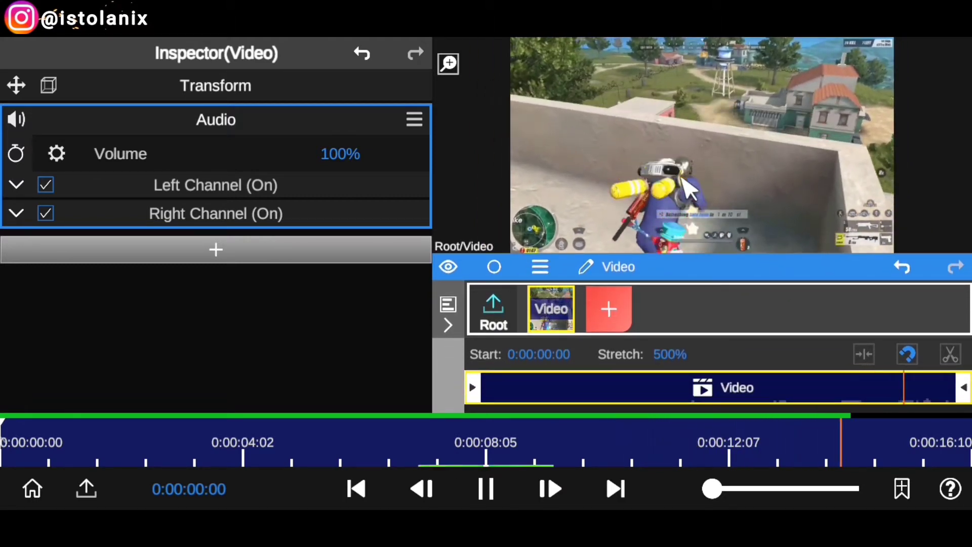
drag(937, 451, 7, 448)
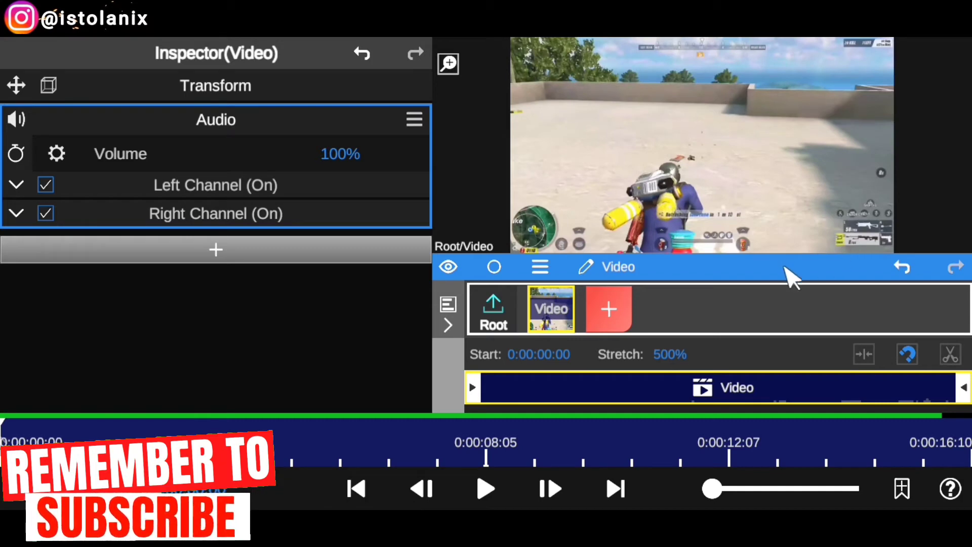
drag(786, 273, 751, 175)
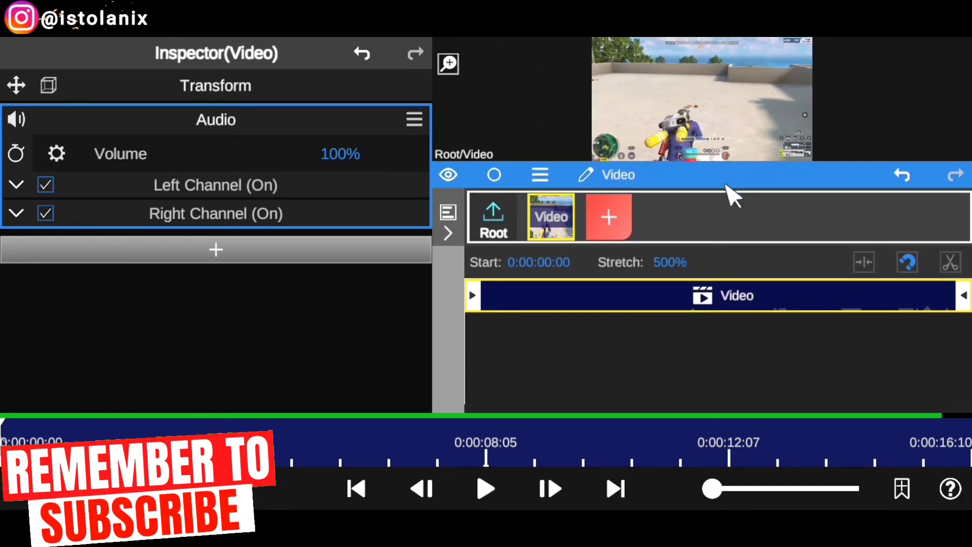
Replay the 500% stretched clip in an enlarged preview to inspect its motion without time interpolation
drag(731, 191, 739, 264)
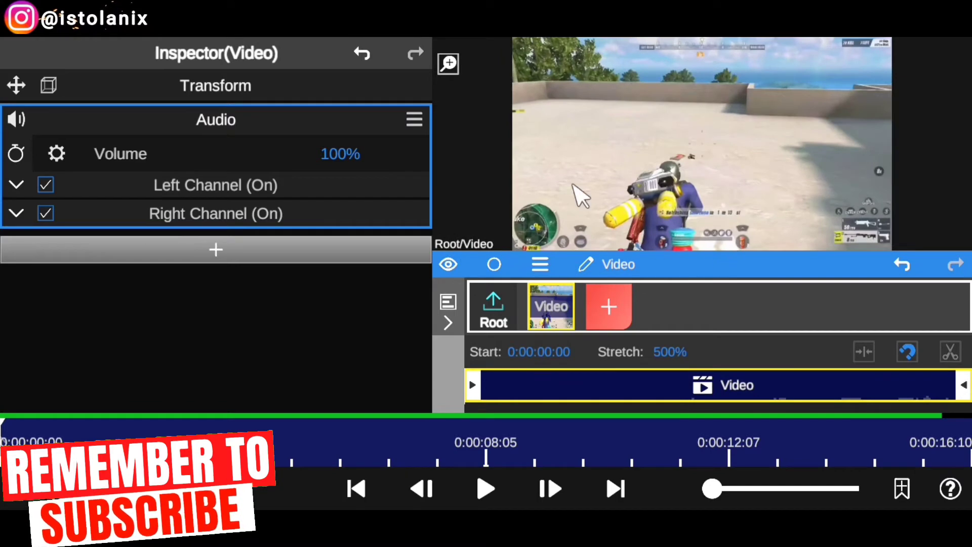
click(449, 64)
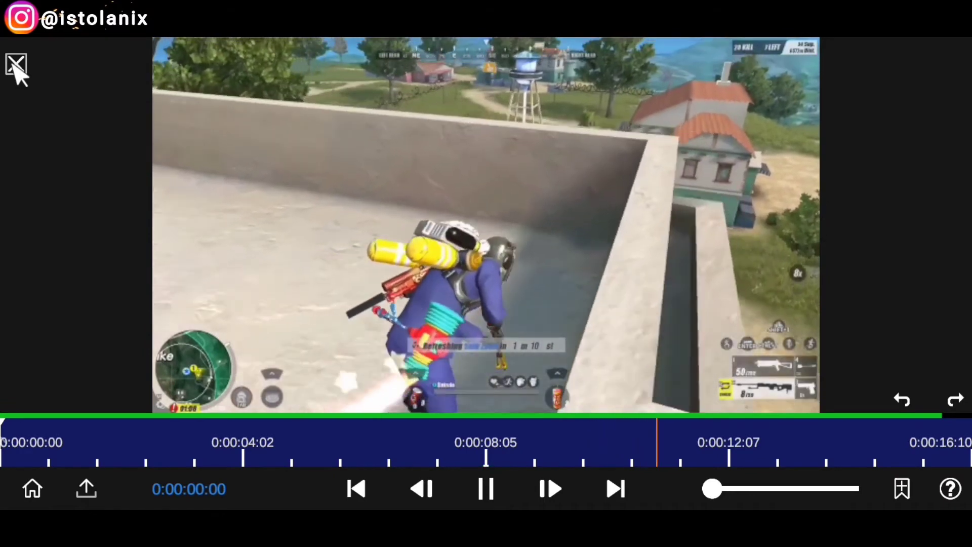
click(15, 65)
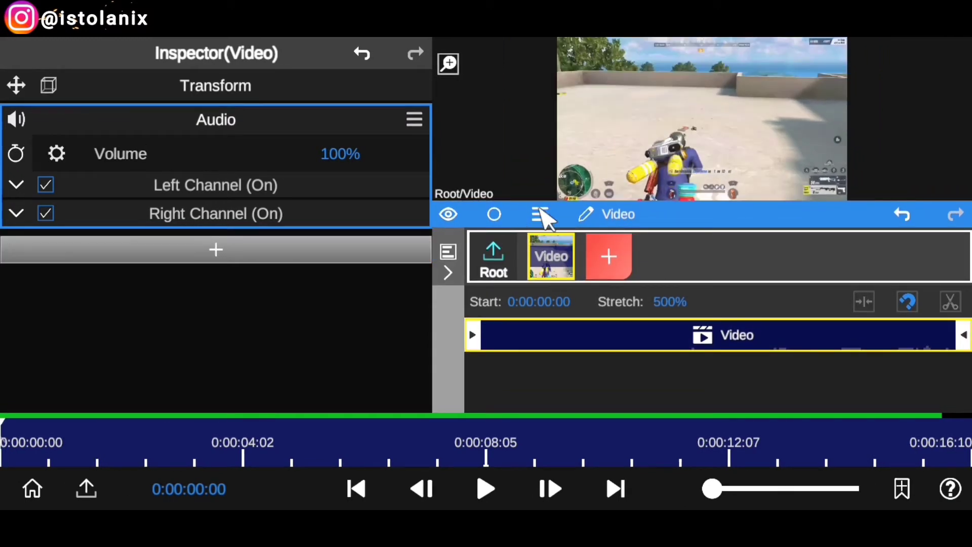
Set the video clip's Time Interpolation to Frame Blending
click(541, 215)
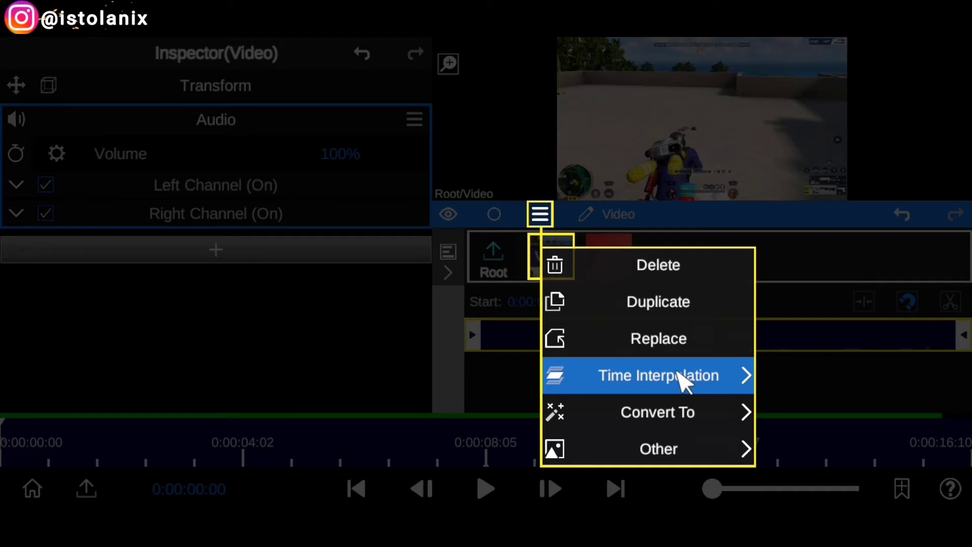
click(686, 388)
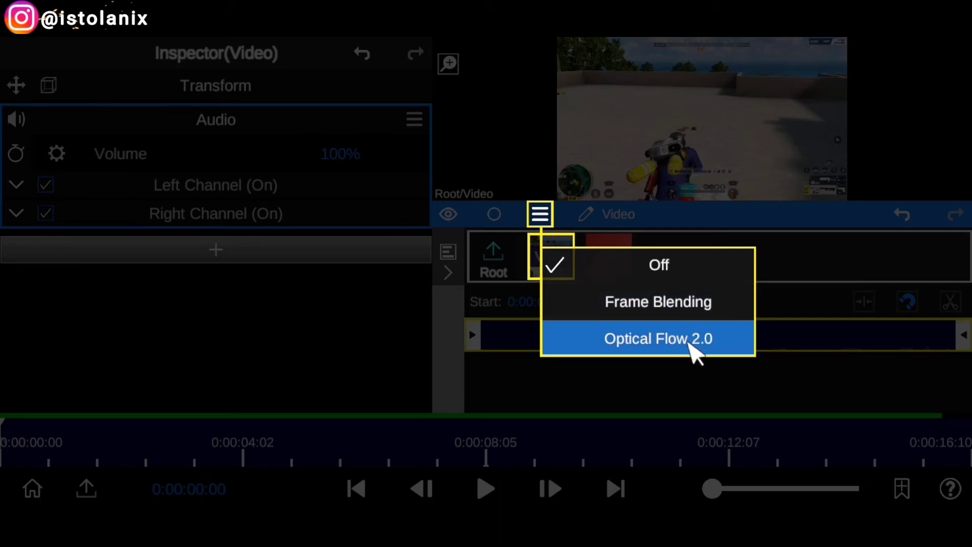
click(659, 302)
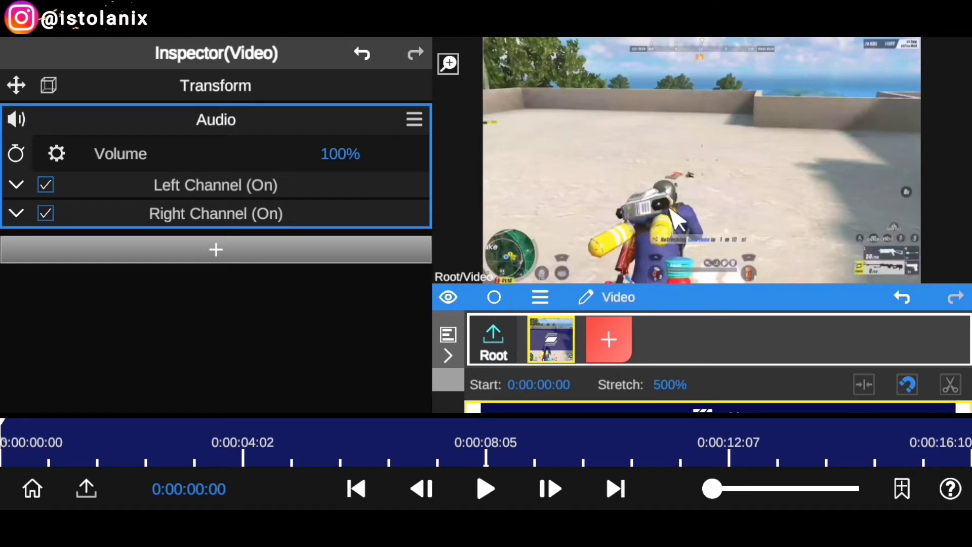
click(540, 296)
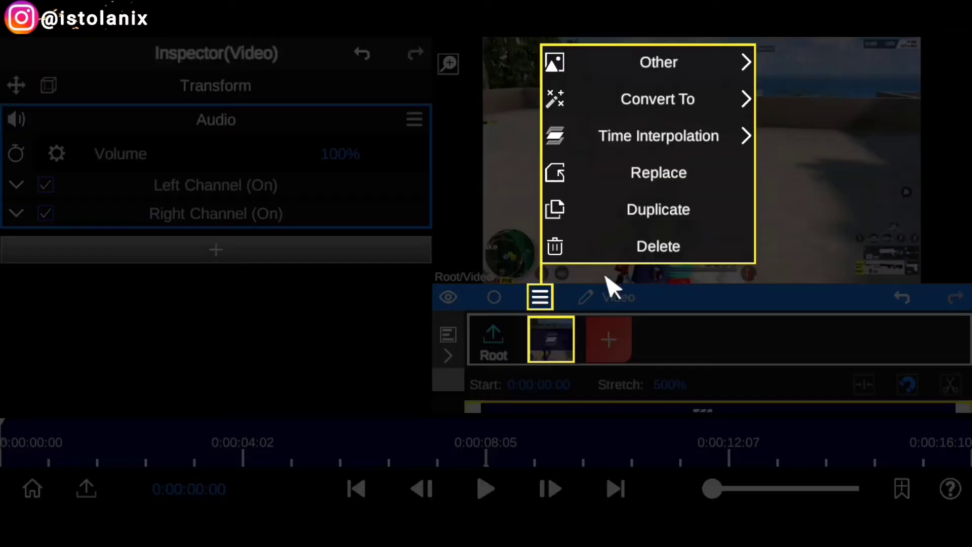
click(675, 138)
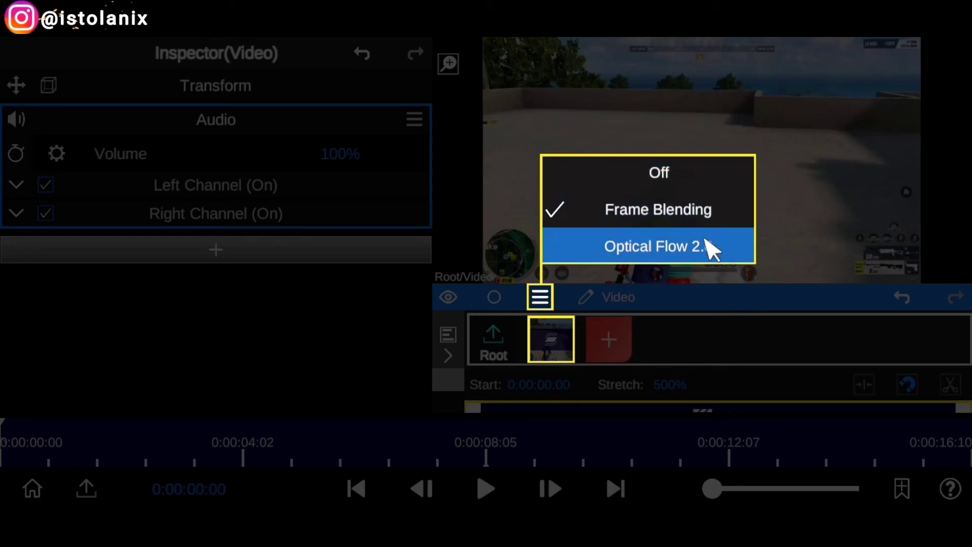
click(676, 211)
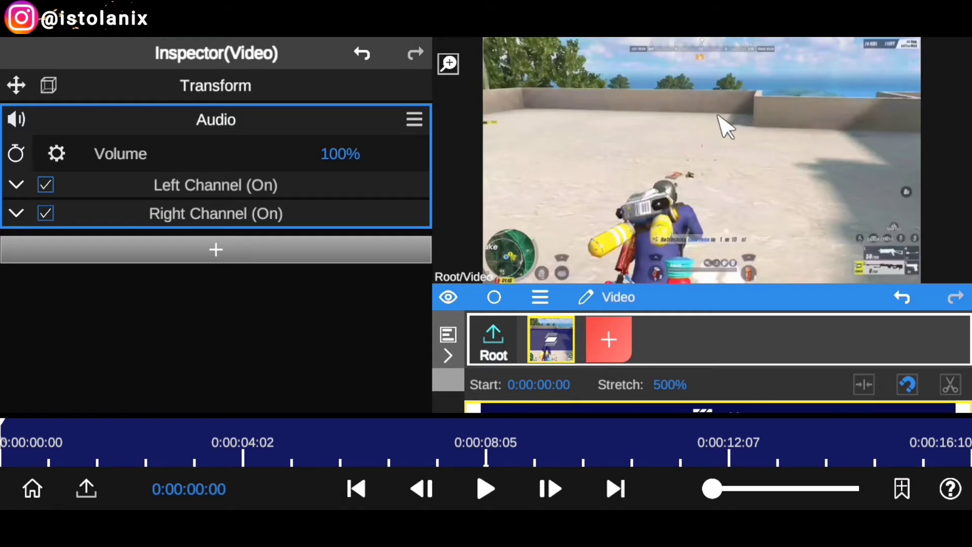
Set the video clip's Time Interpolation to Optical Flow 2.0 and recheck the selected mode
click(539, 298)
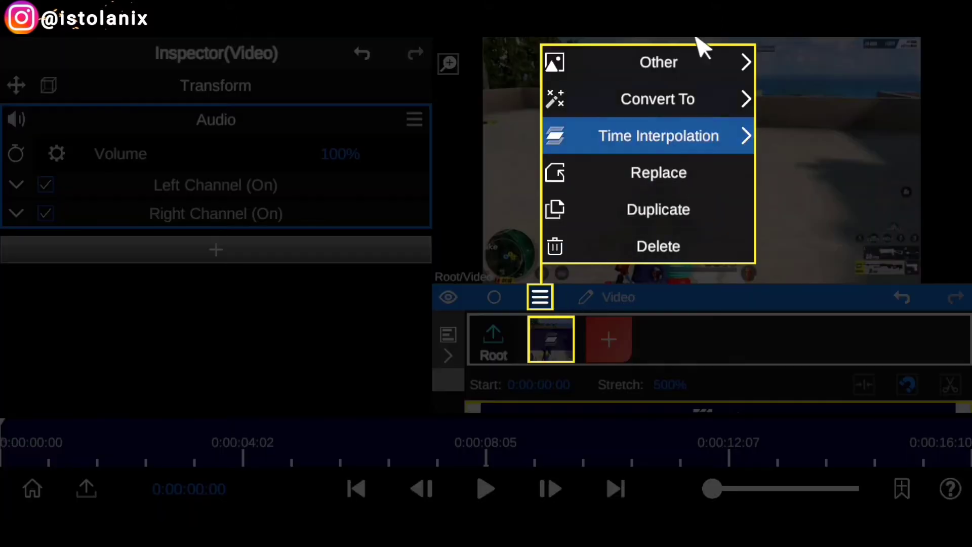
click(667, 144)
click(691, 255)
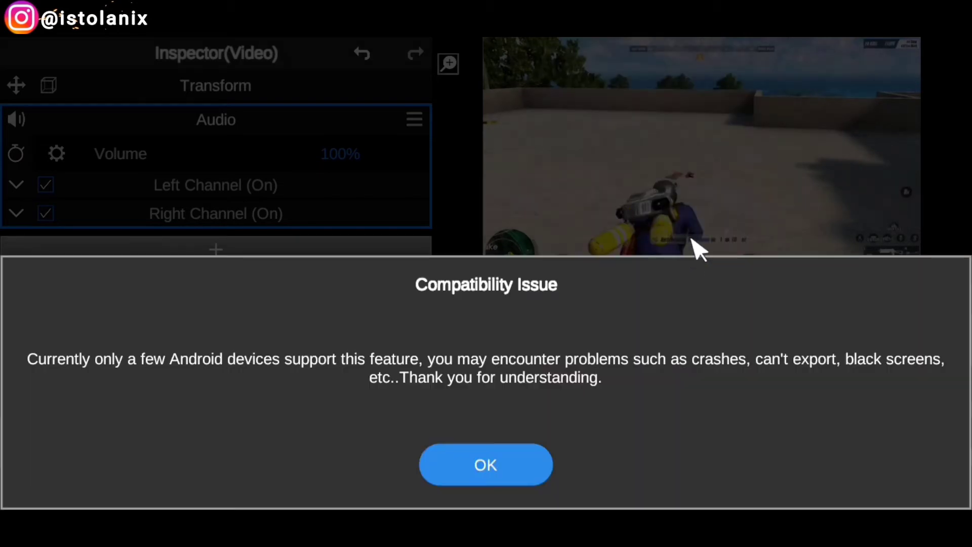
click(480, 464)
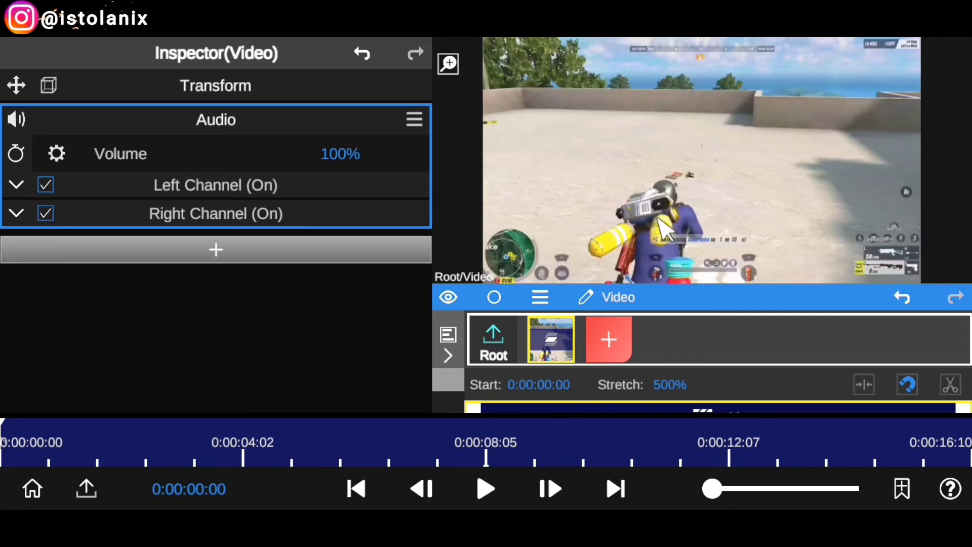
click(540, 297)
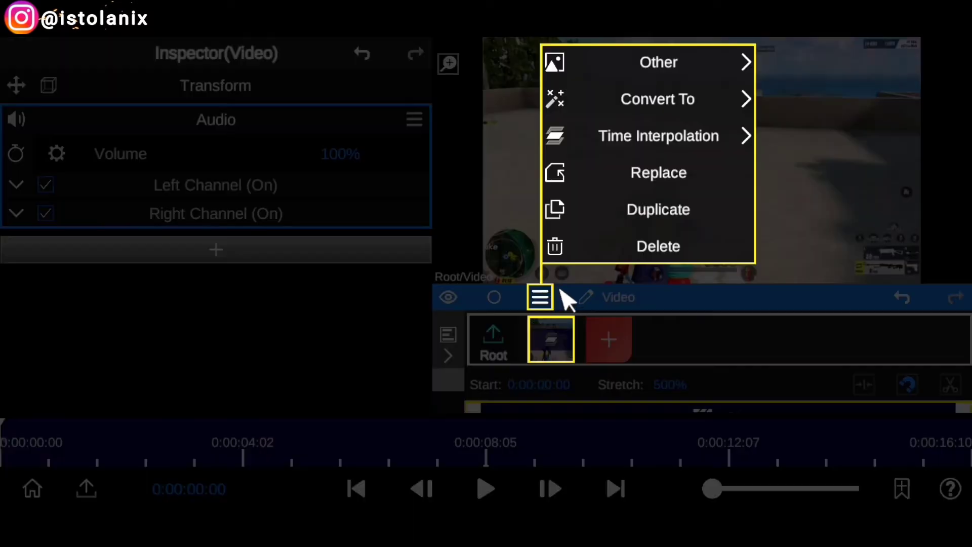
click(666, 136)
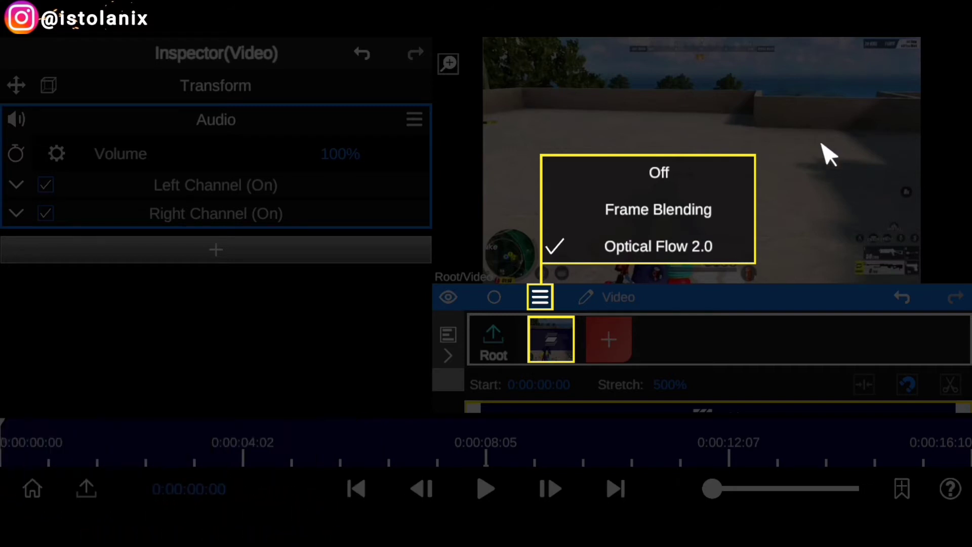
click(823, 172)
Mute the video clip by lowering its audio volume to 0%, and collapse its audio settings
drag(764, 306, 777, 195)
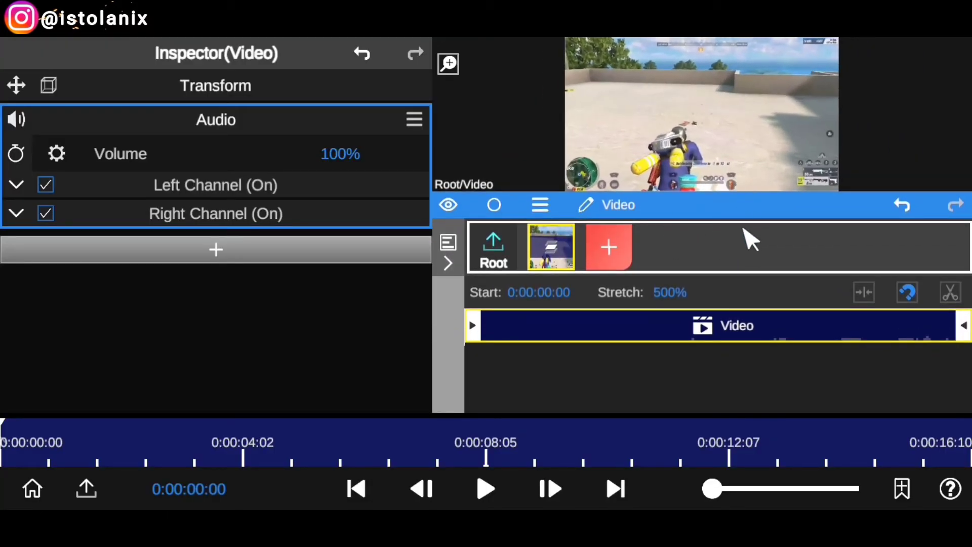
drag(749, 215, 754, 249)
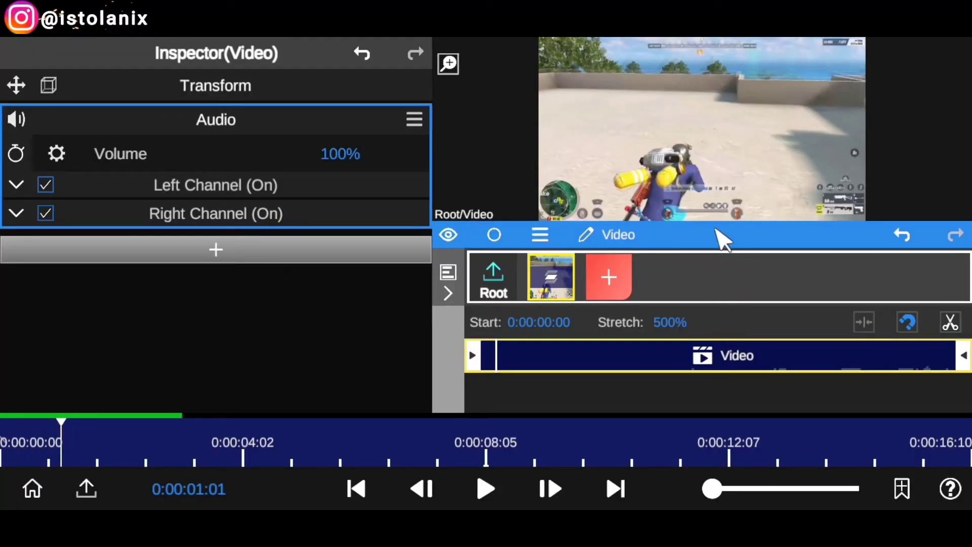
click(236, 118)
click(236, 117)
drag(342, 154, 339, 361)
click(284, 114)
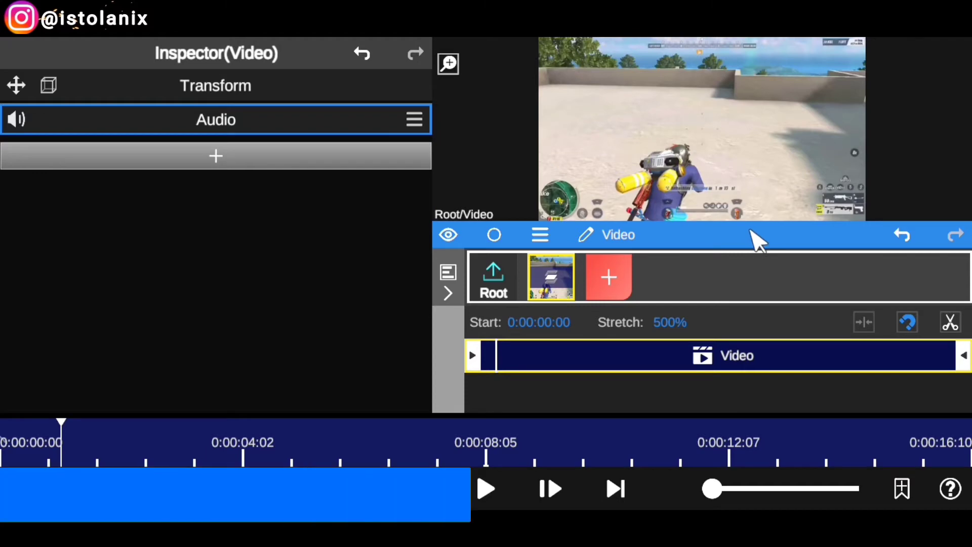
Scrub back to the start of the timeline in a larger preview to inspect the Optical Flow frames
drag(751, 232, 758, 302)
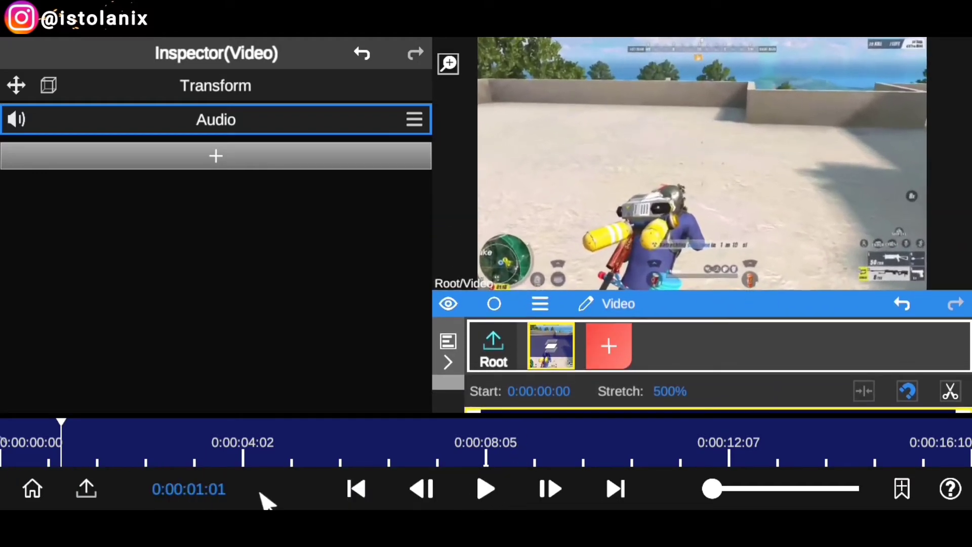
click(36, 450)
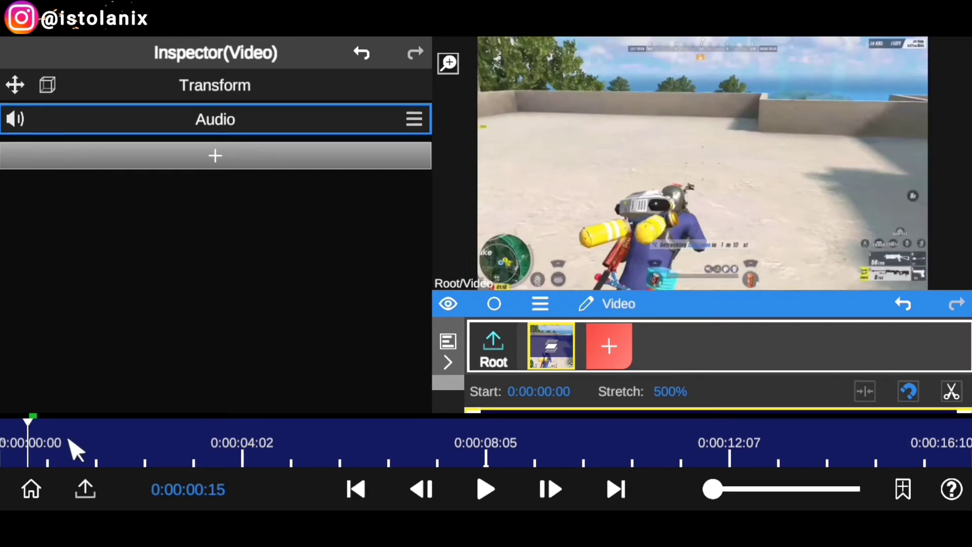
click(7, 448)
drag(796, 309, 795, 247)
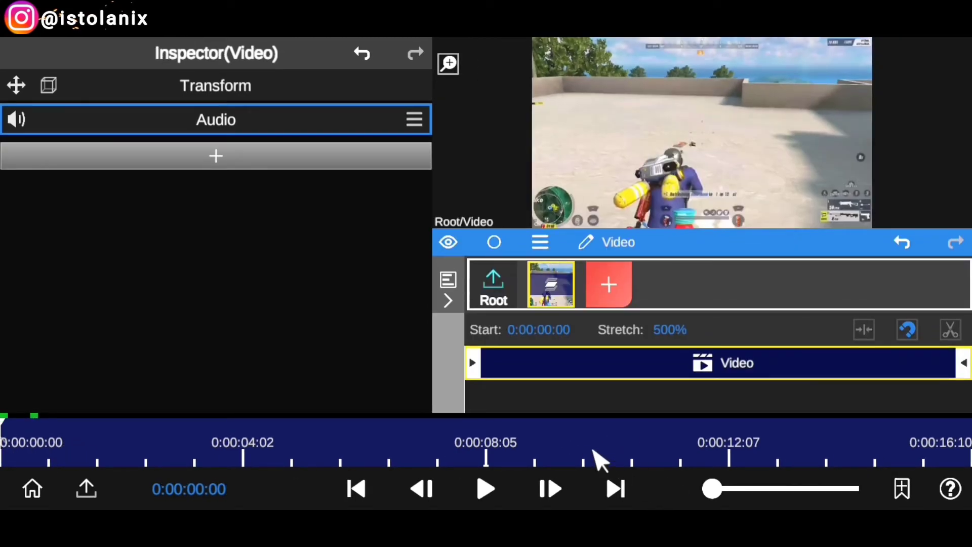
Split the video clip at 0:00:05:26
click(632, 448)
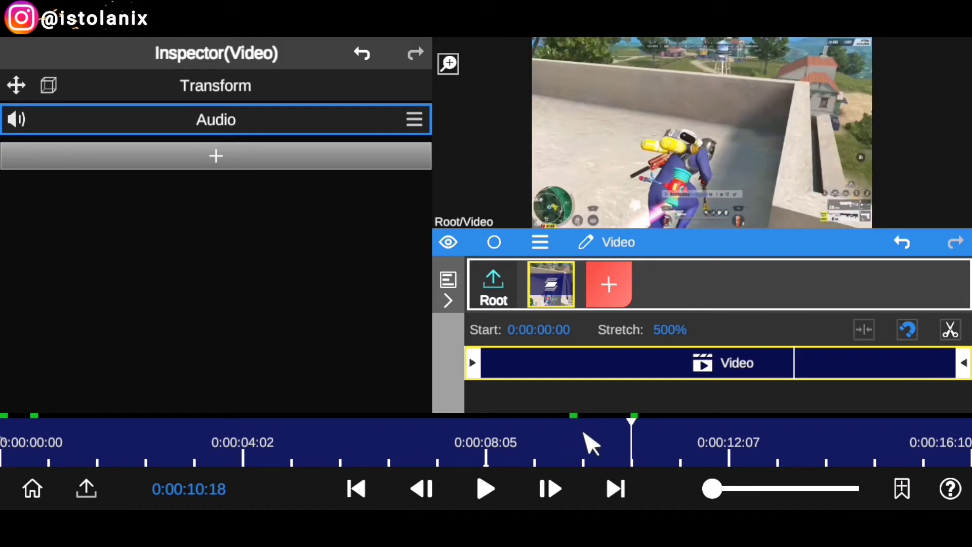
click(568, 438)
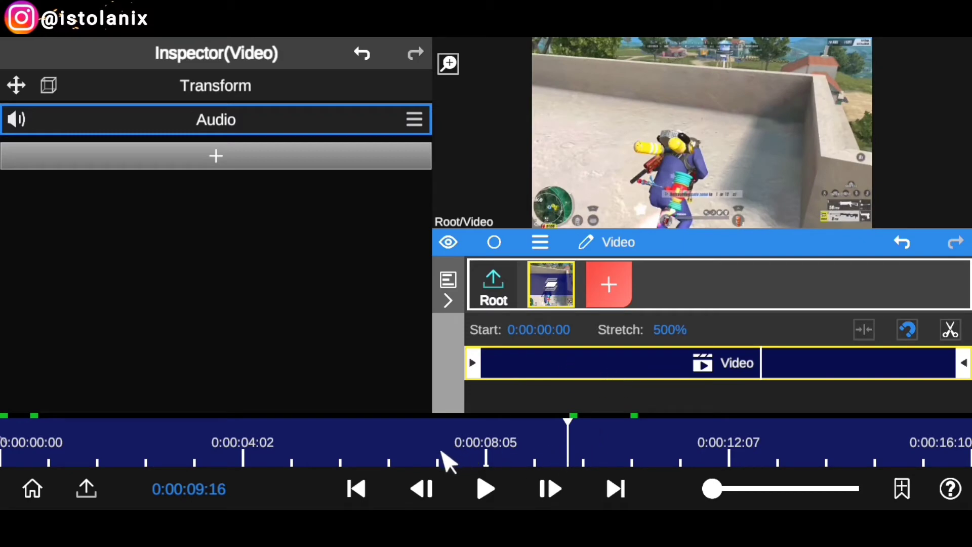
click(637, 362)
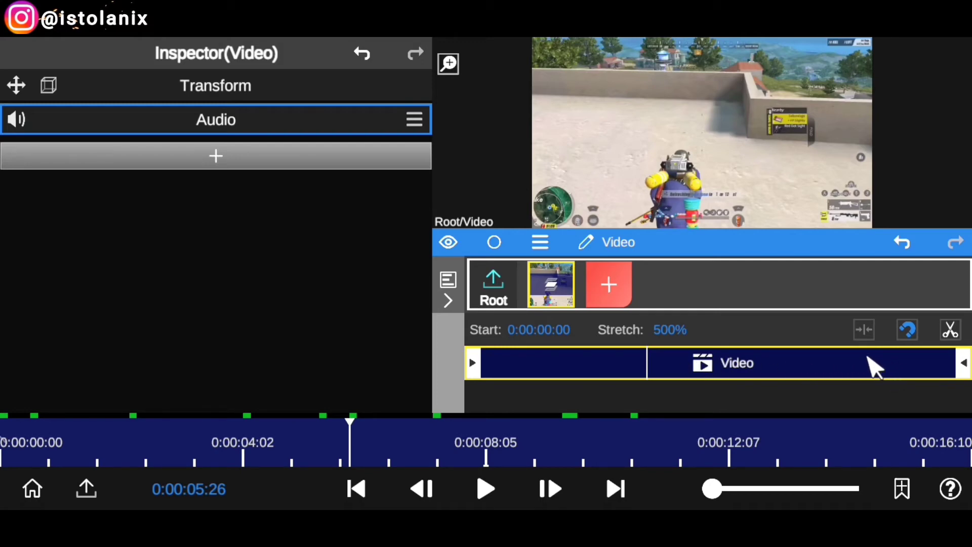
click(951, 330)
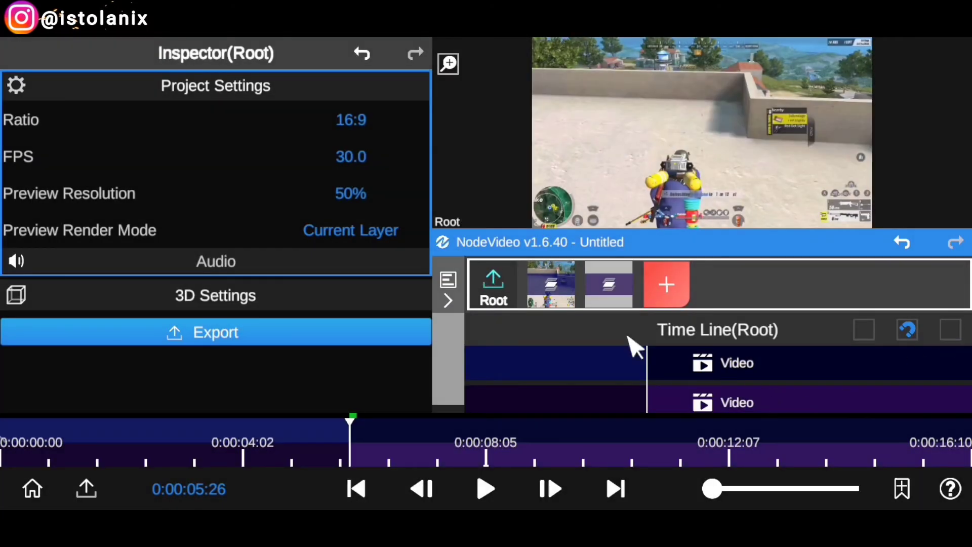
Collapse the timeline bars of both video segments to their trimmed lengths
click(587, 362)
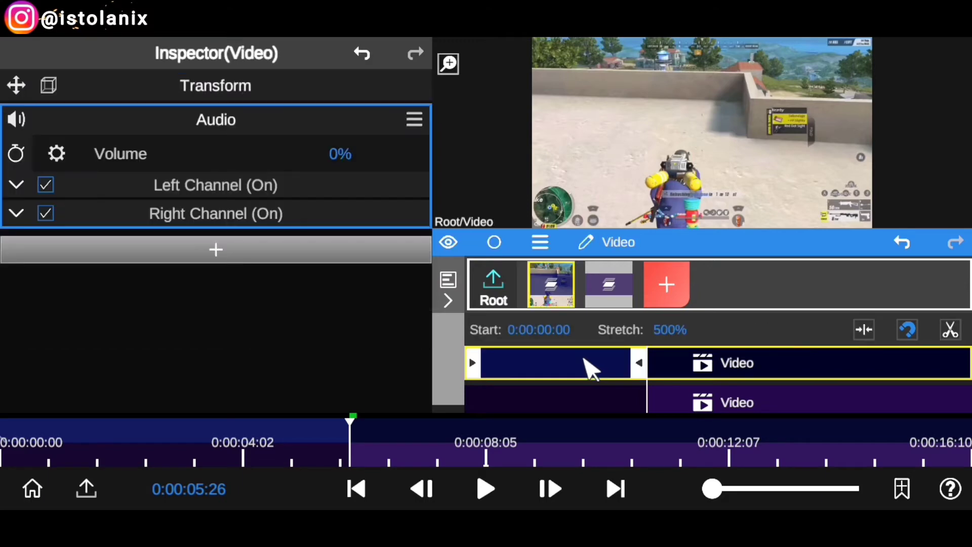
click(864, 330)
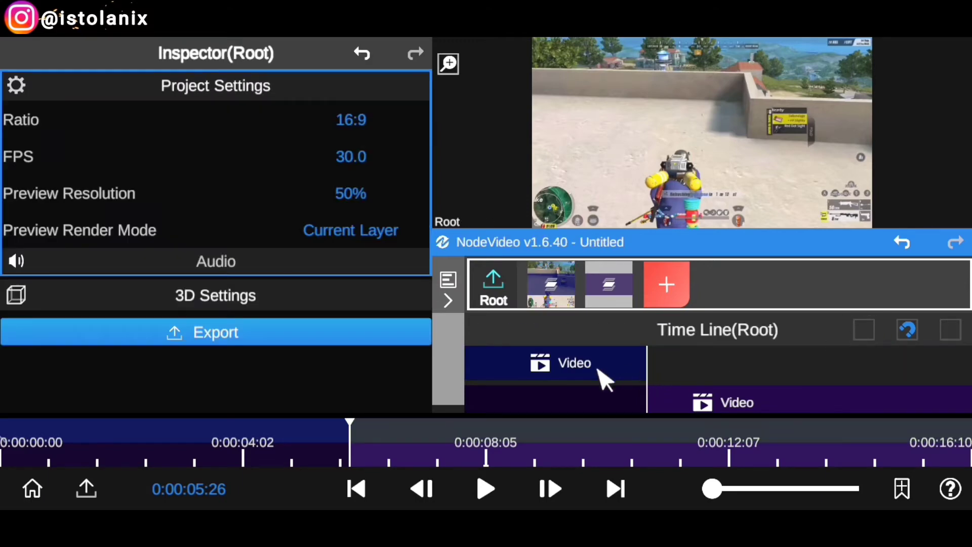
drag(737, 246, 732, 150)
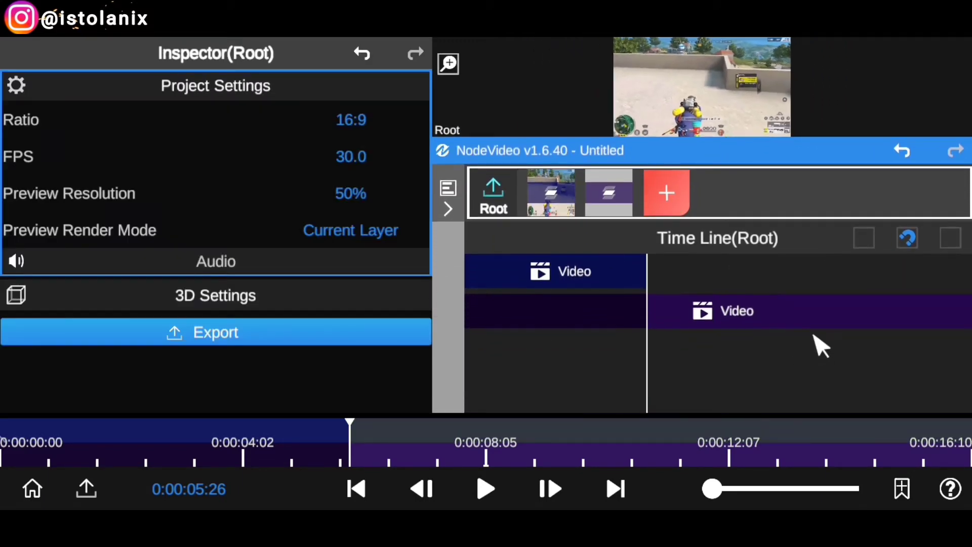
click(810, 316)
click(865, 238)
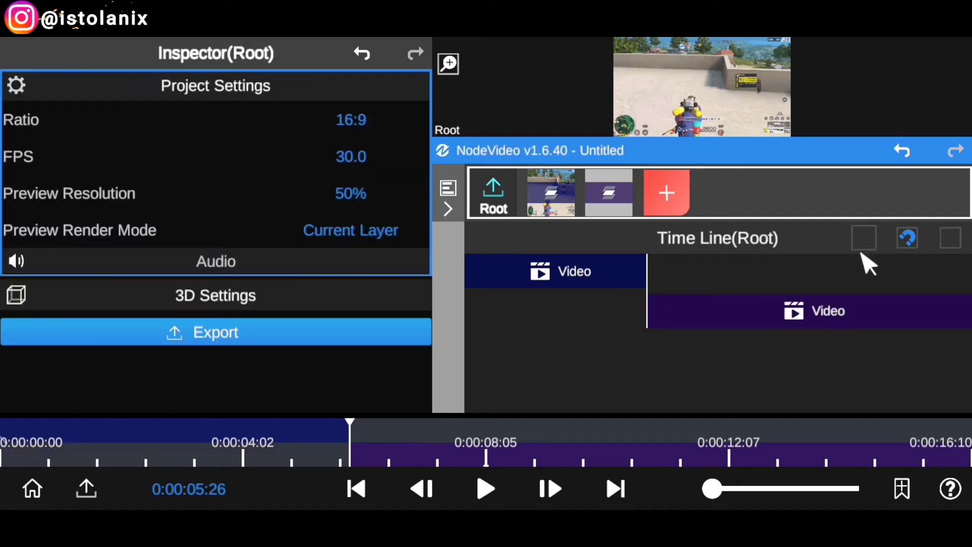
drag(603, 276, 572, 286)
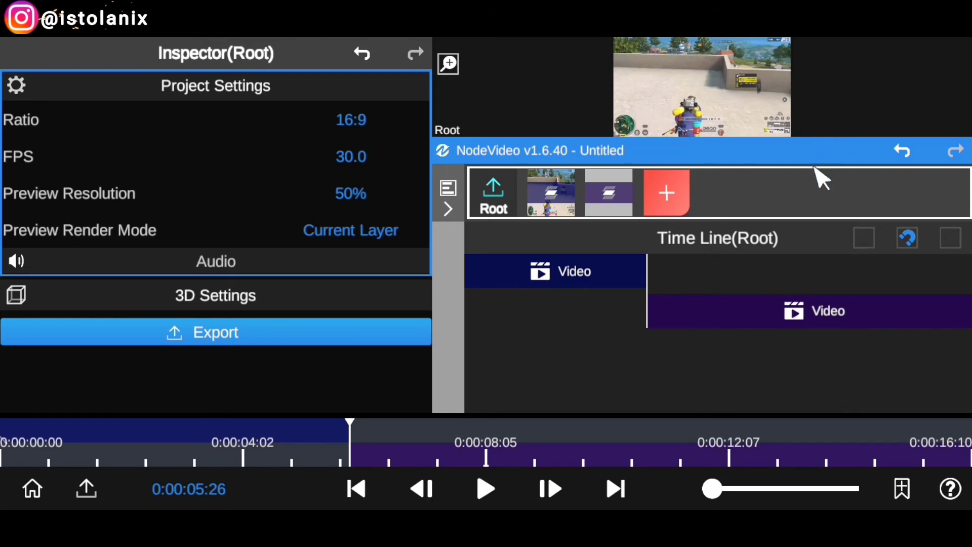
Turn off Time Interpolation for the first video segment
drag(814, 168, 840, 174)
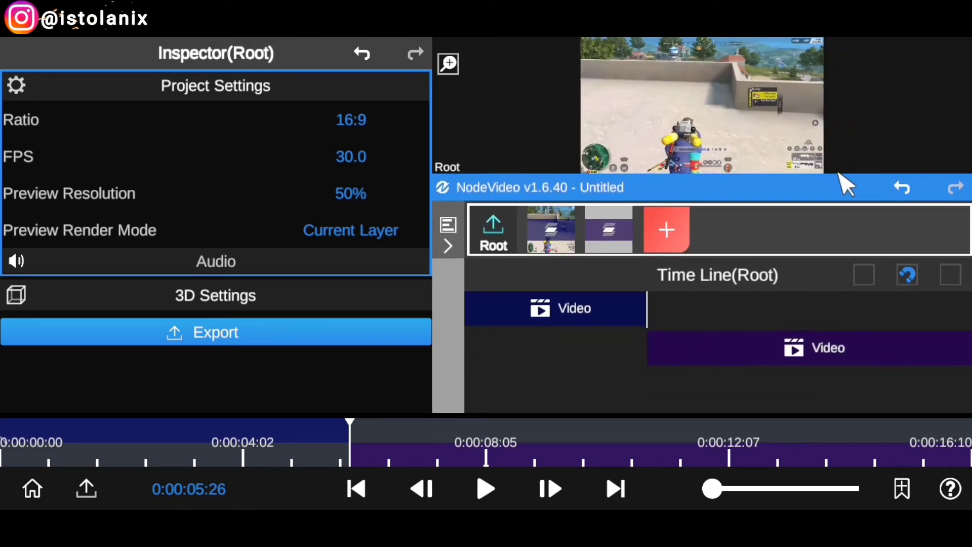
click(605, 316)
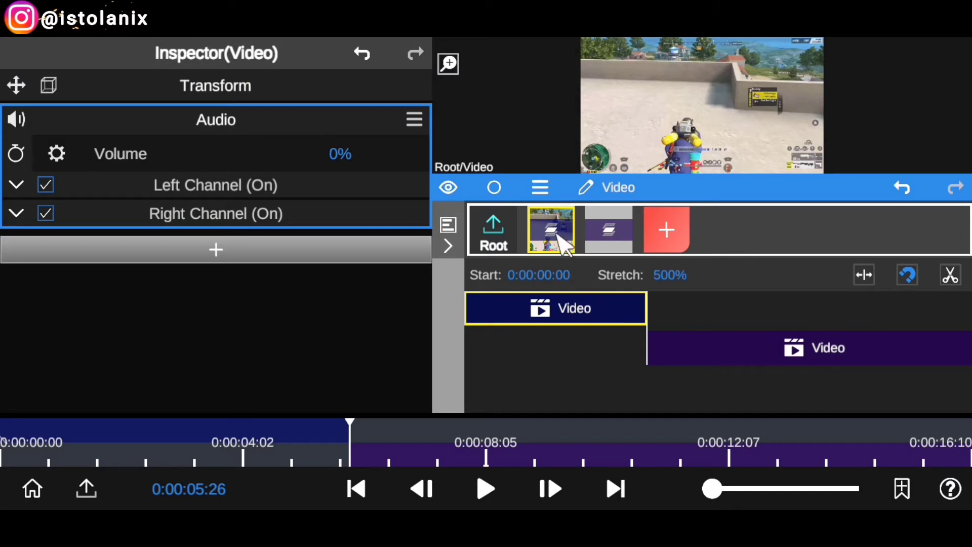
click(540, 187)
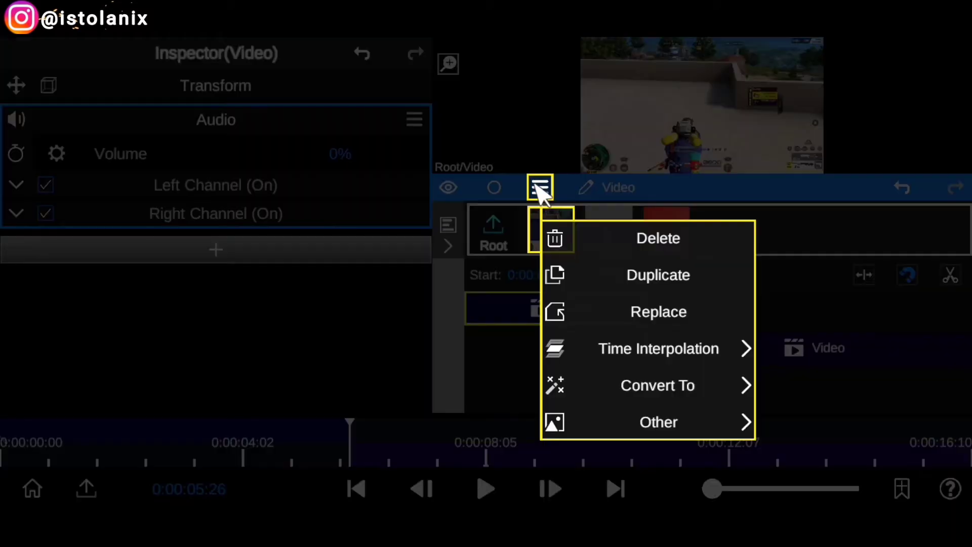
click(730, 352)
click(668, 238)
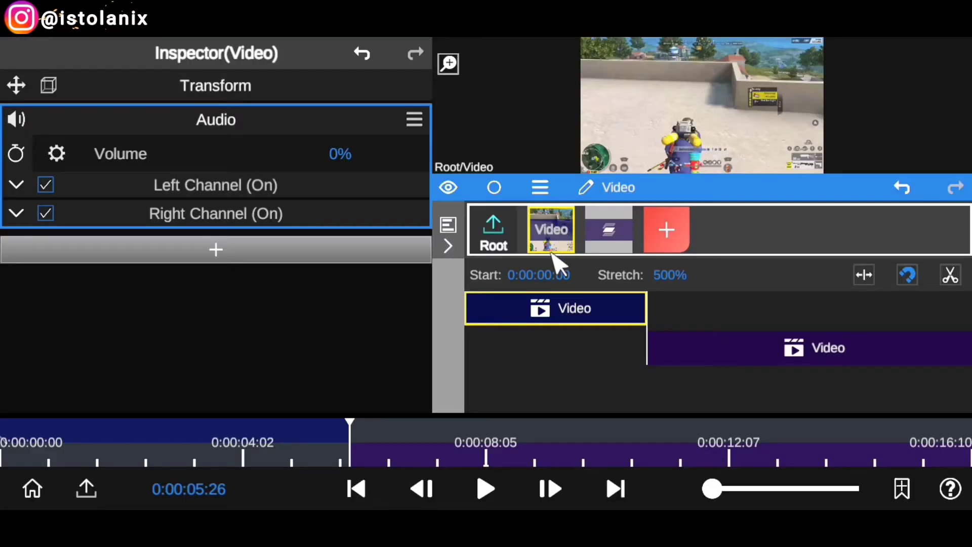
Set the first video segment's stretch to 1.0 (100%)
click(669, 275)
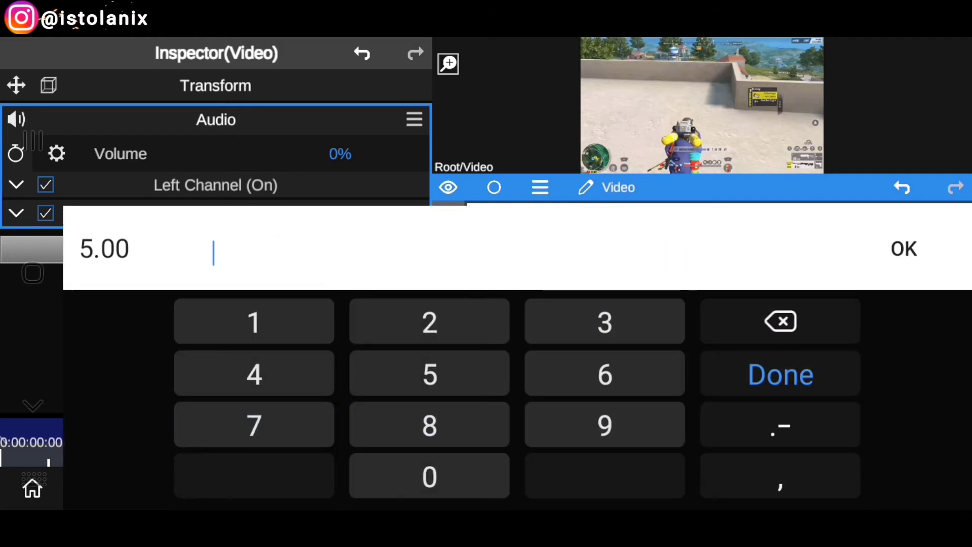
drag(131, 248, 37, 260)
text(1.)
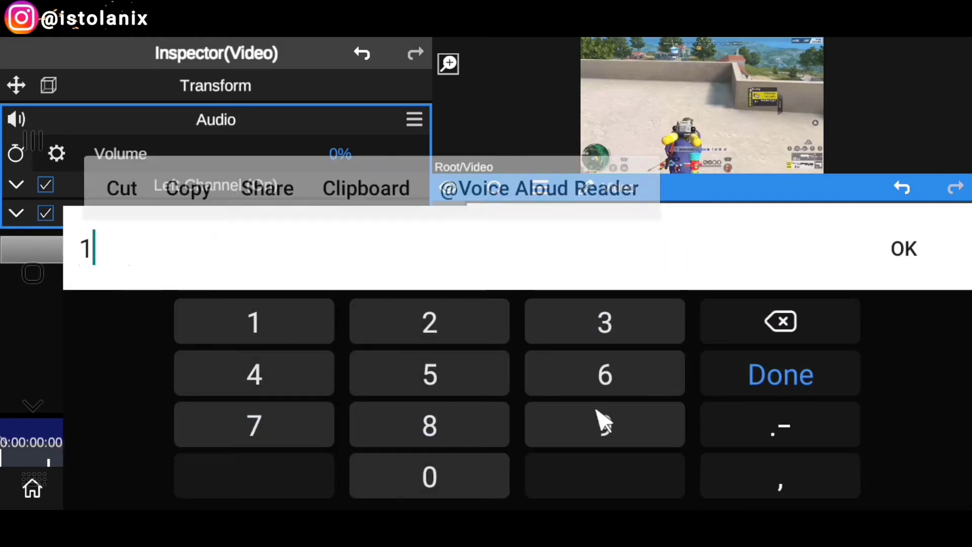
click(478, 477)
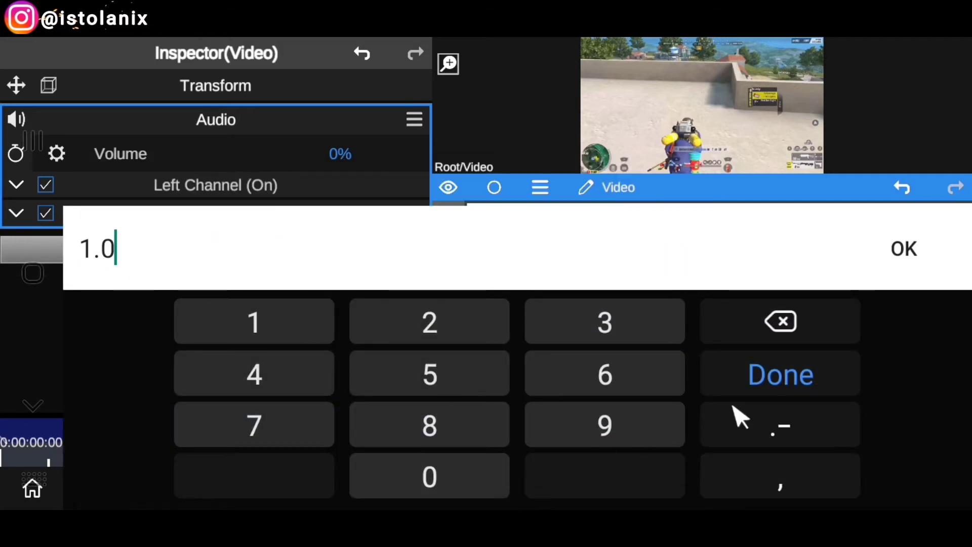
click(785, 379)
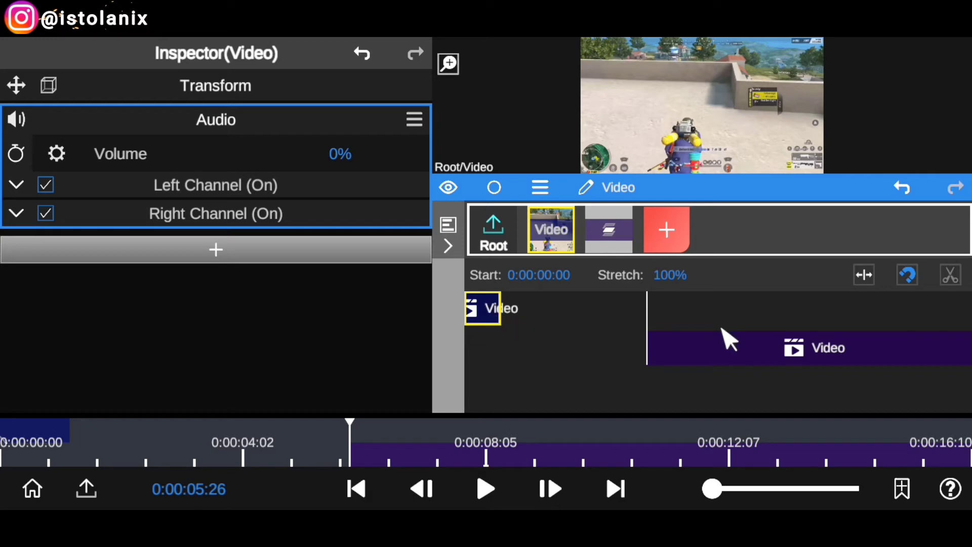
Move the second video segment back so it starts directly where the shortened first segment ends, and return to the timeline start
click(851, 355)
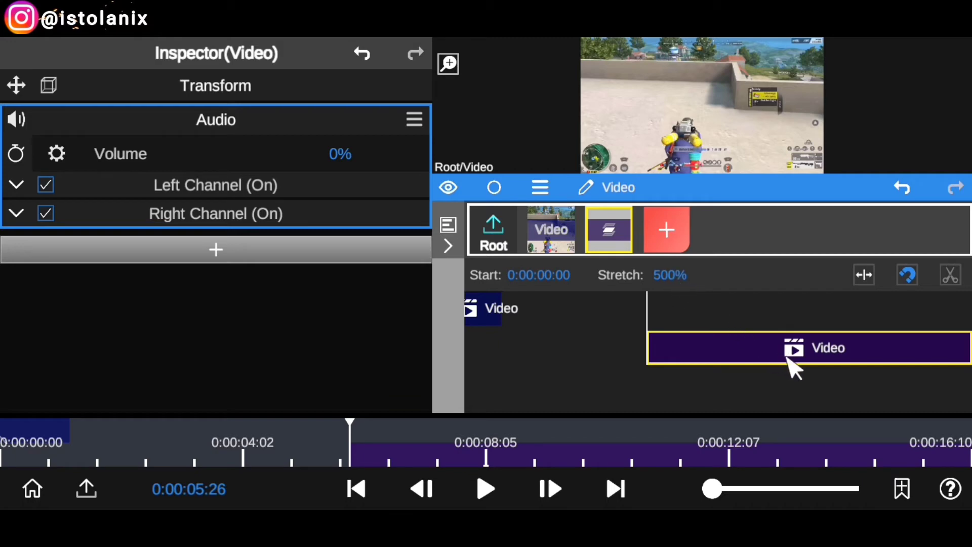
drag(802, 349, 582, 359)
click(3, 461)
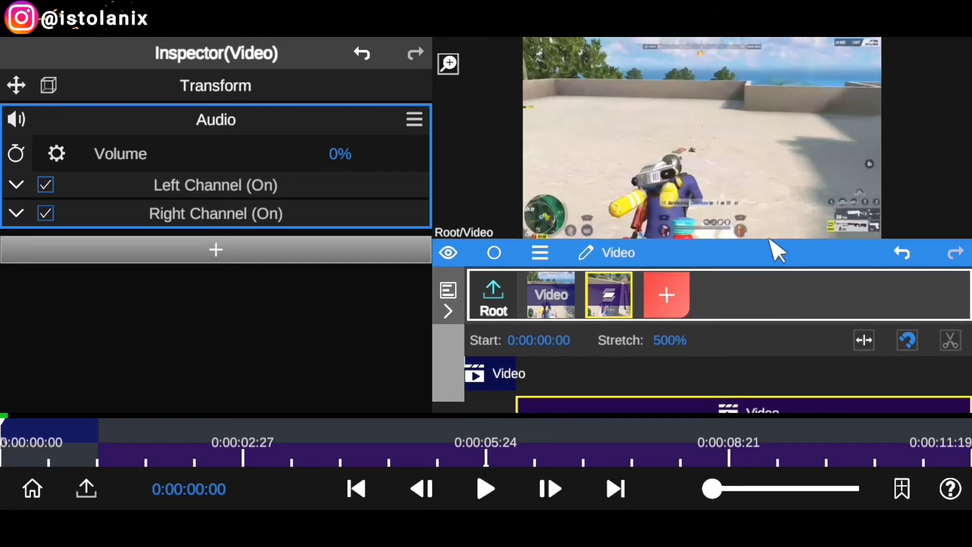
Play the timeline from the start to examine the speed change between the normal and slow-motion segments
click(448, 64)
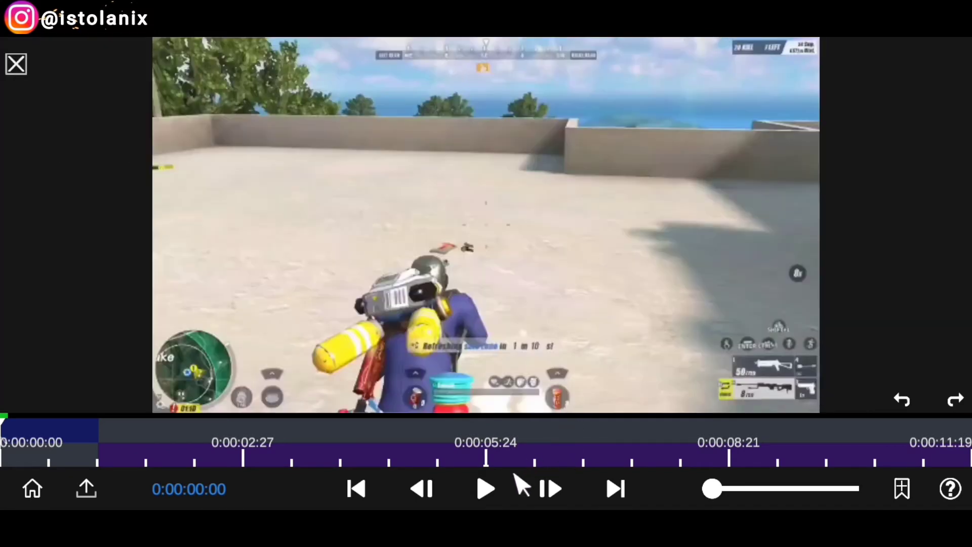
click(484, 489)
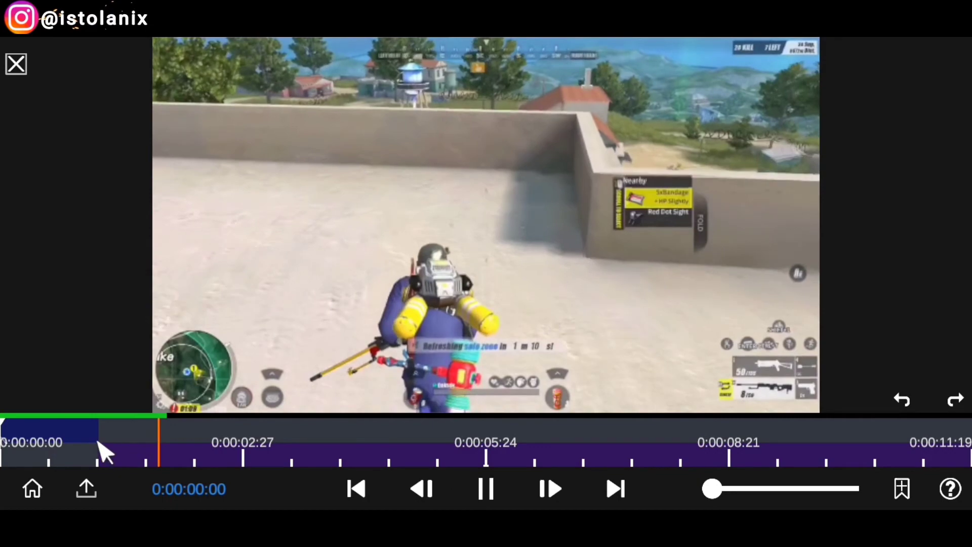
click(72, 456)
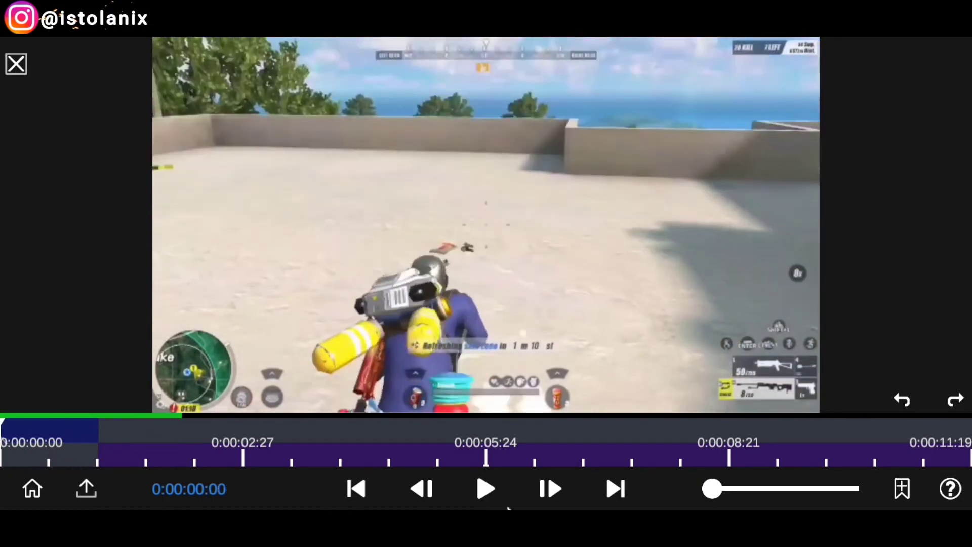
click(481, 487)
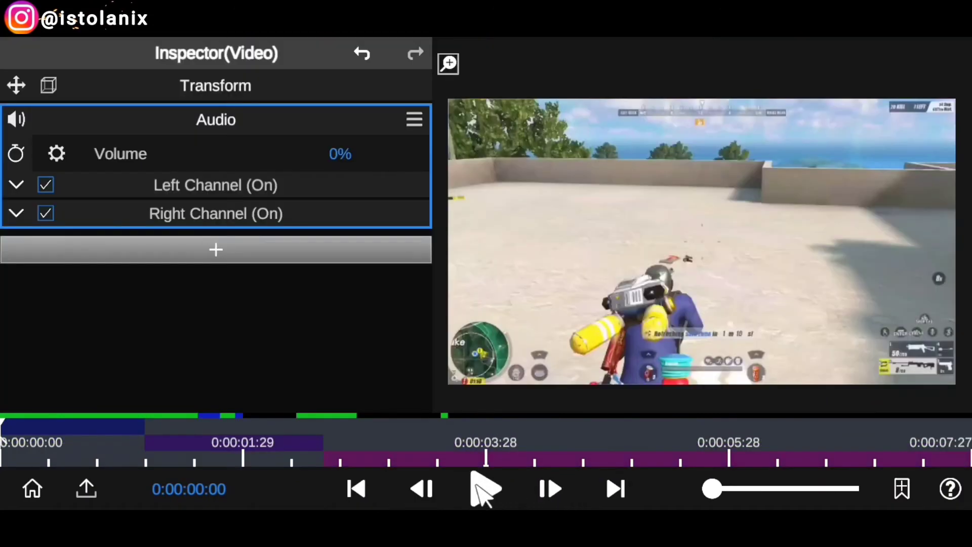
click(483, 488)
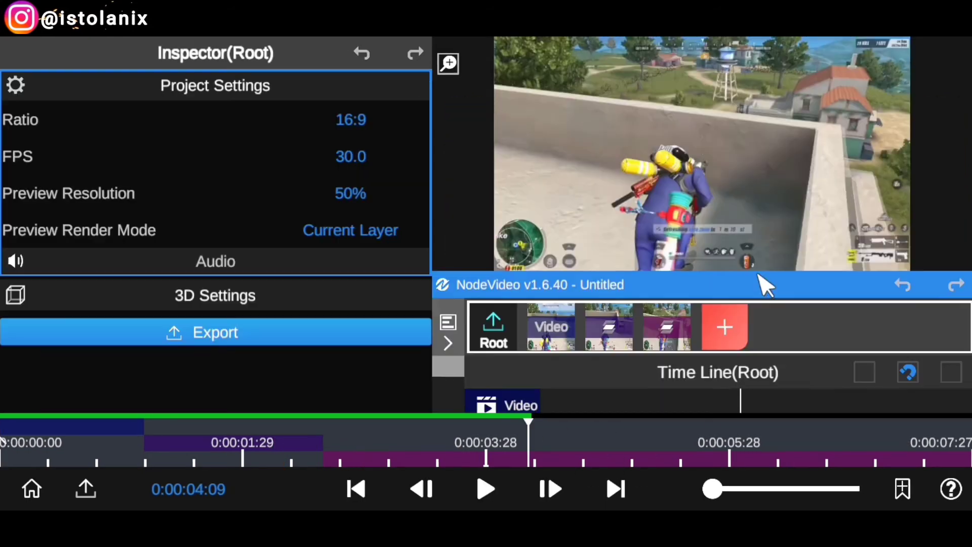
Split the third video segment at 0:00:03:23
drag(764, 282, 765, 167)
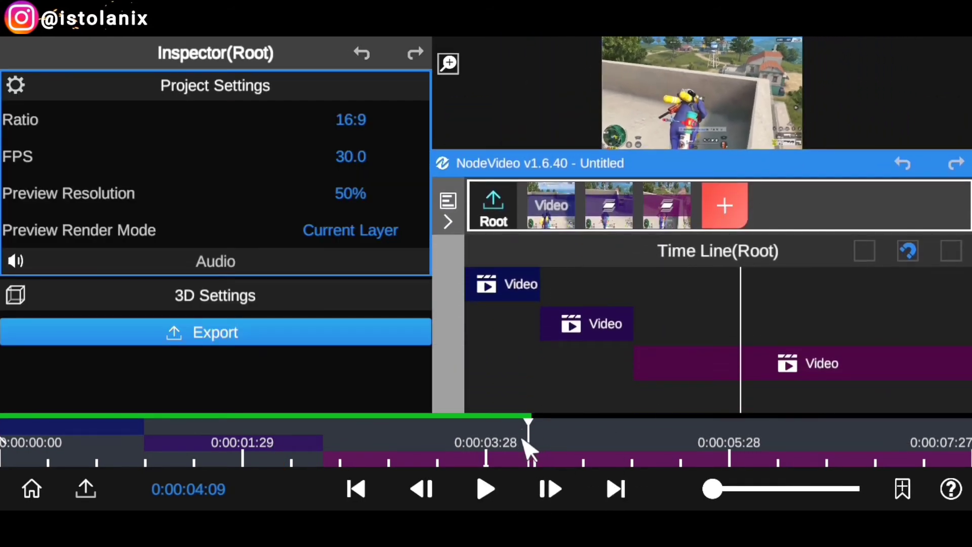
drag(529, 448, 463, 438)
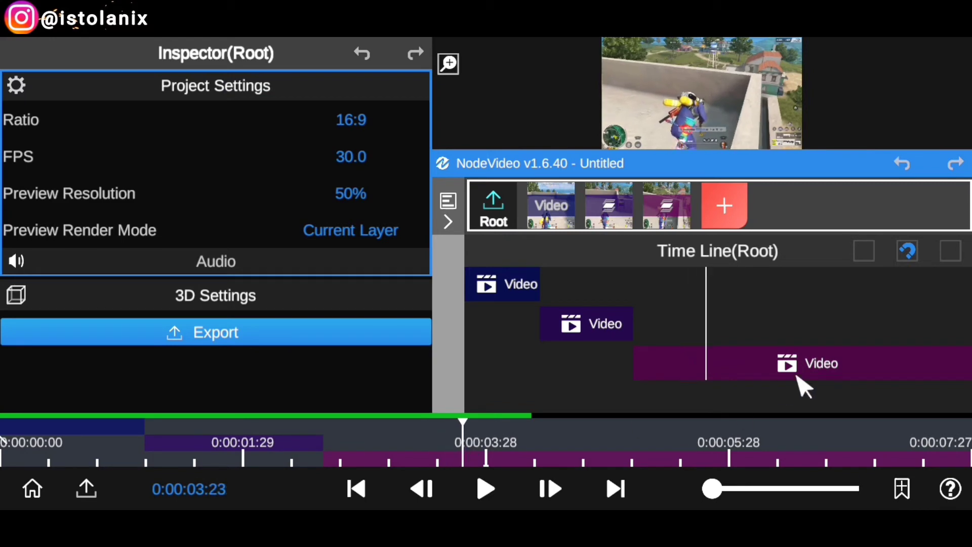
click(830, 360)
click(954, 250)
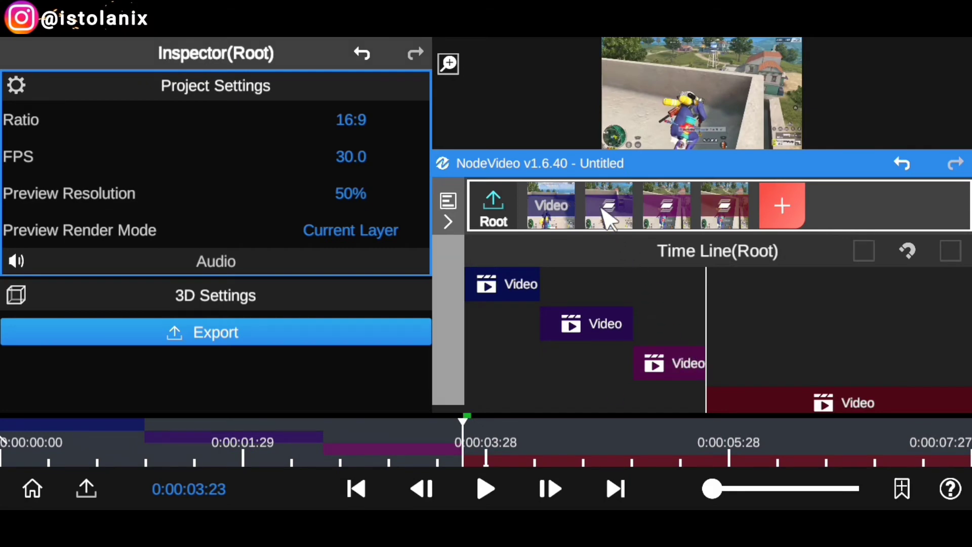
Turn off Time Interpolation for the third video segment
click(678, 370)
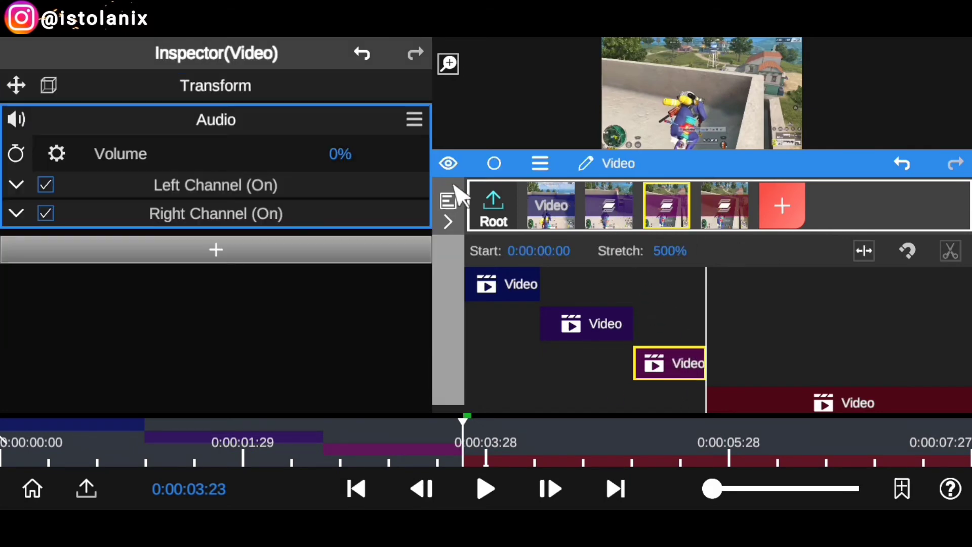
click(540, 163)
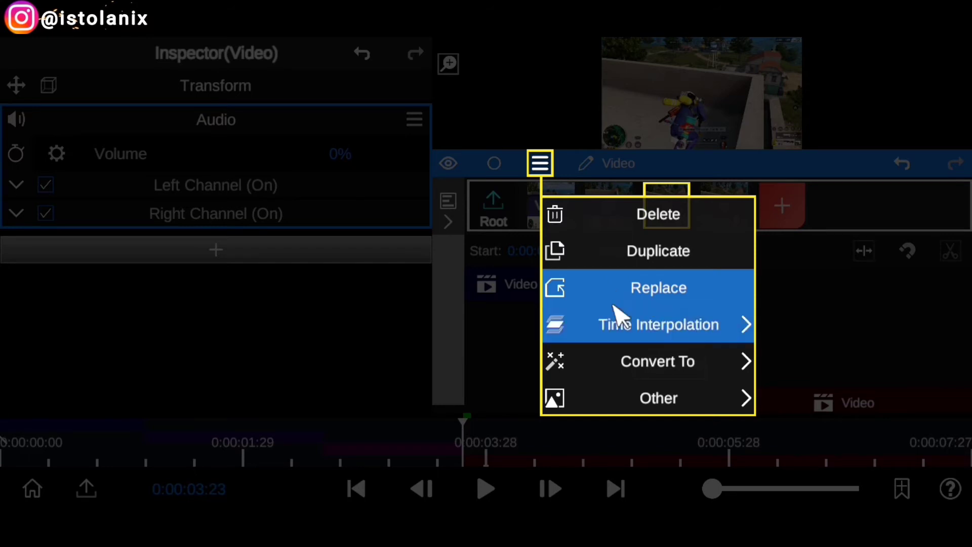
click(627, 326)
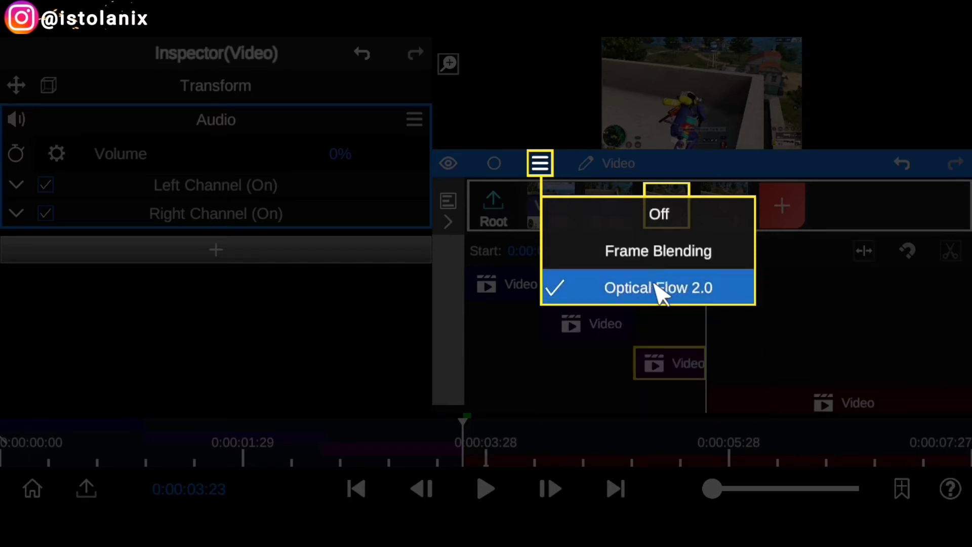
click(658, 214)
click(671, 251)
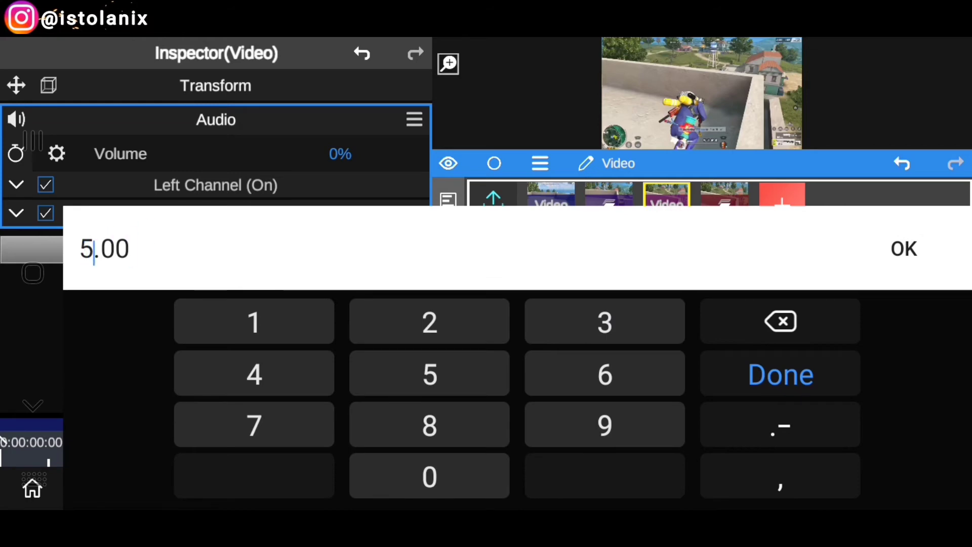
double_click(87, 249)
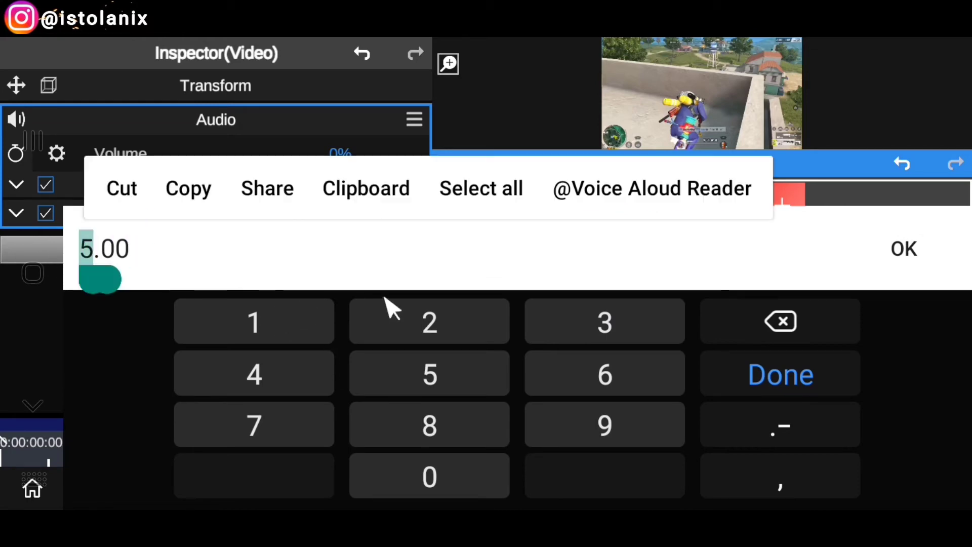
click(906, 249)
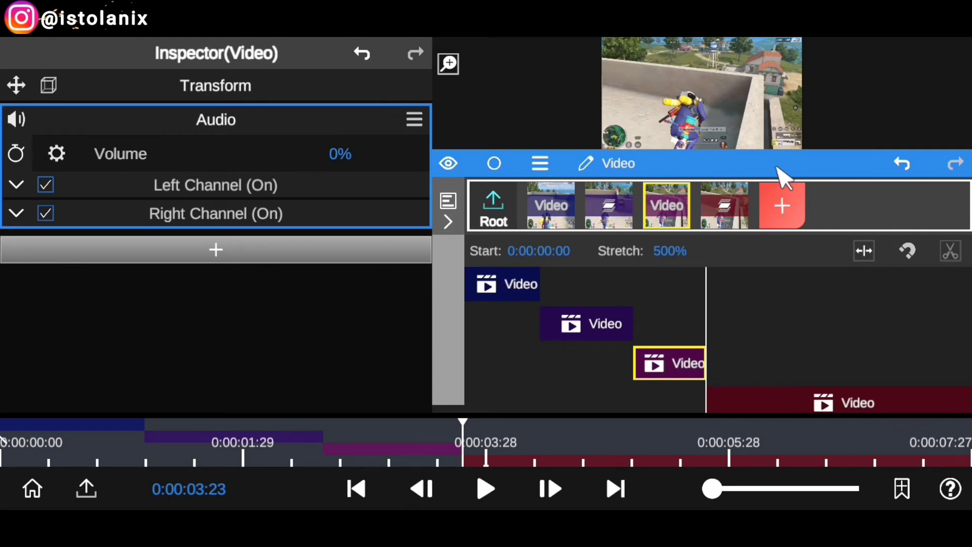
Delete the first three video segments, keeping only the last Optical Flow segment
drag(777, 167, 835, 121)
click(539, 137)
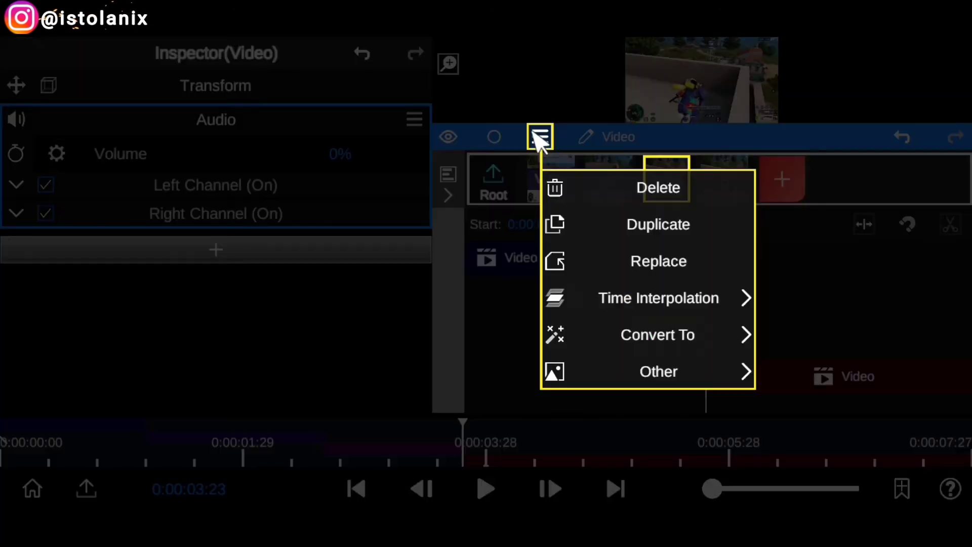
click(686, 195)
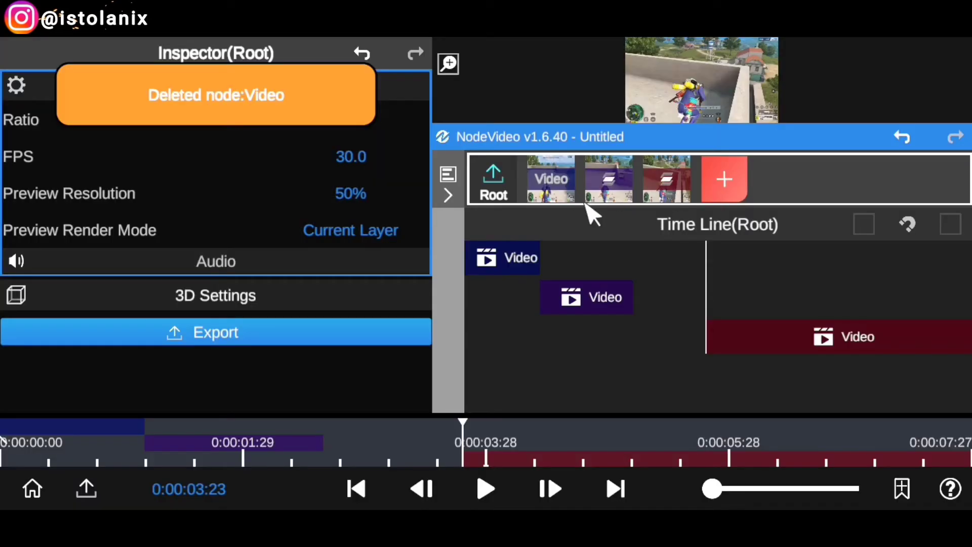
click(608, 184)
click(540, 137)
click(658, 188)
click(552, 182)
click(540, 137)
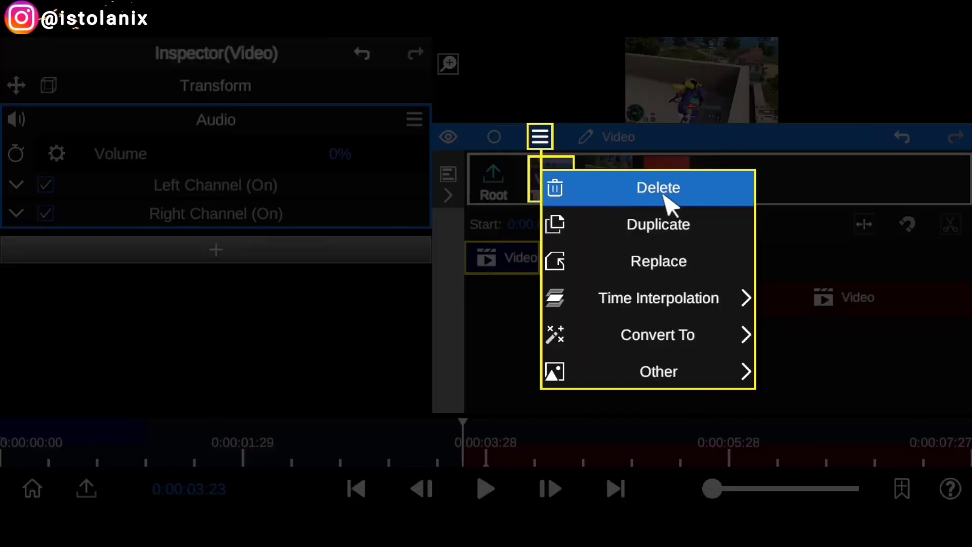
click(668, 199)
Extend the remaining clip's start back to the beginning of the timeline and collapse its bar to the trimmed length
click(785, 263)
click(754, 267)
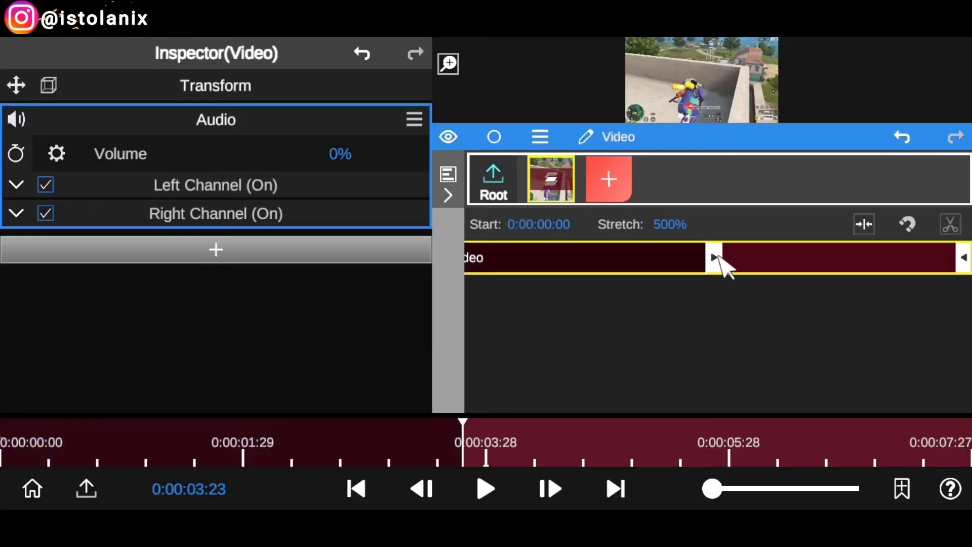
click(719, 261)
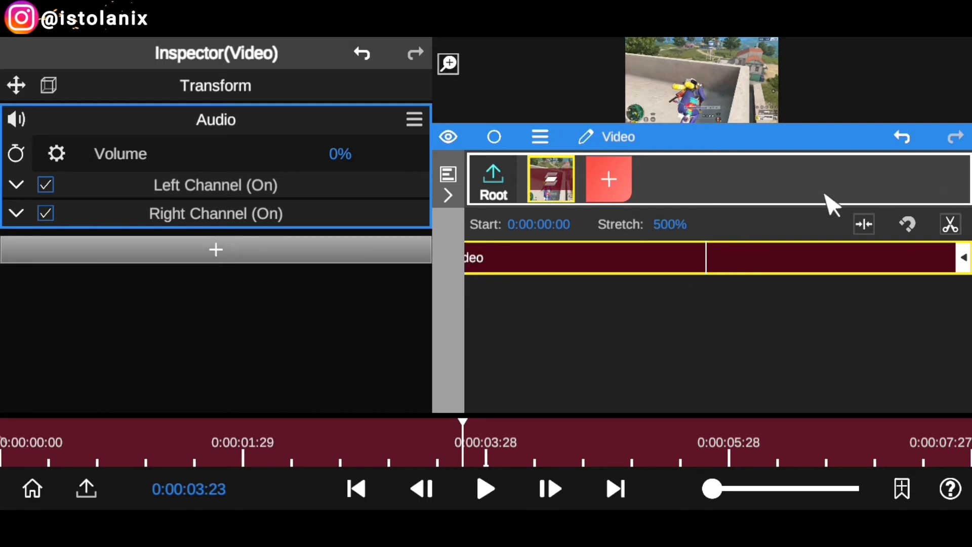
click(876, 224)
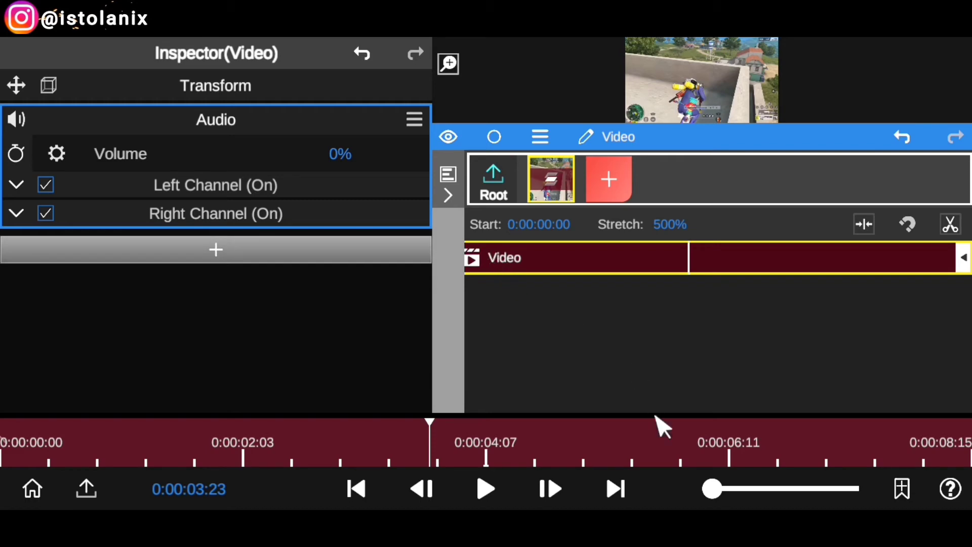
click(872, 227)
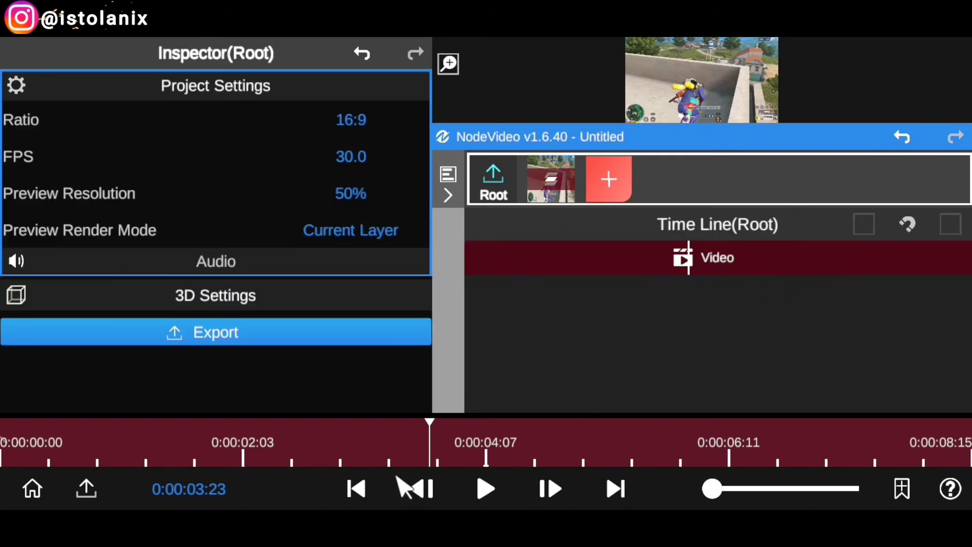
Play the remaining slow-motion clip in a larger preview
drag(762, 147, 762, 276)
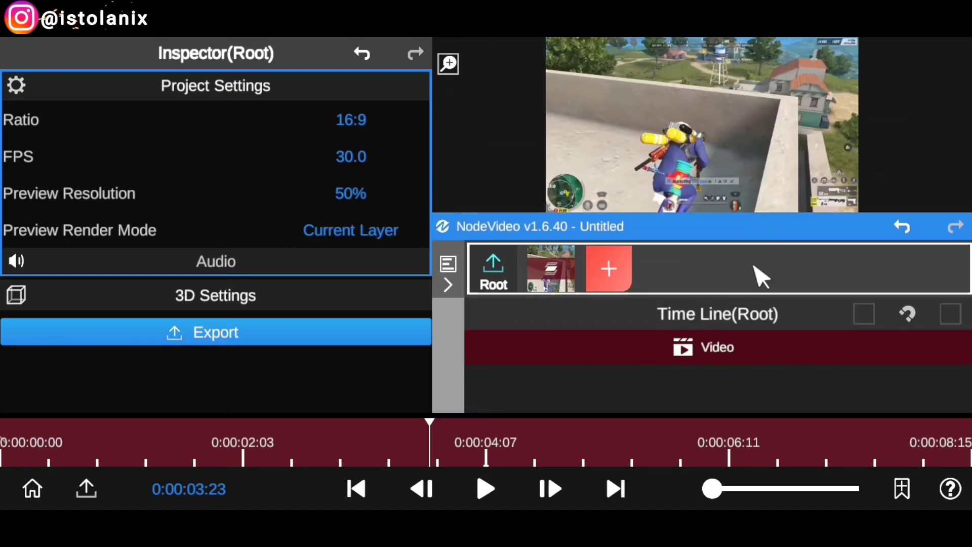
click(757, 350)
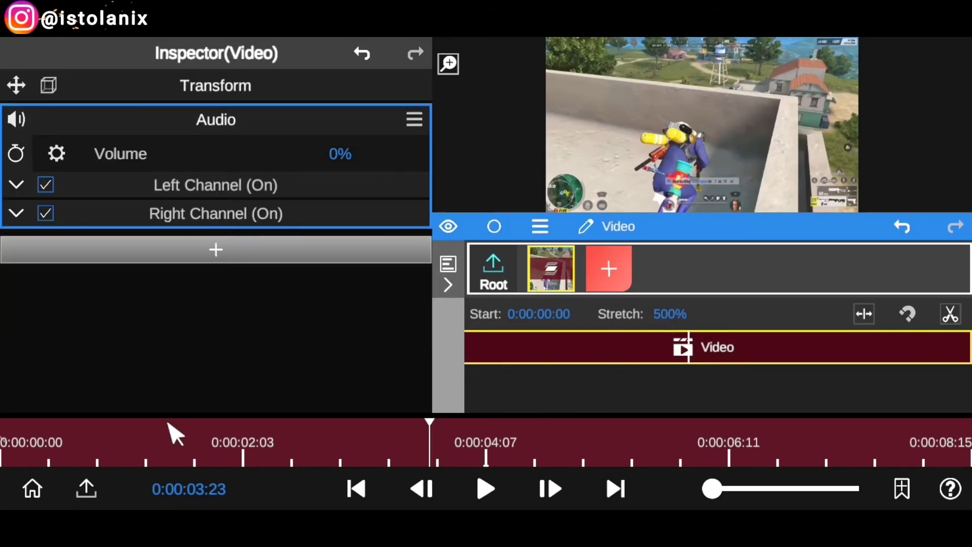
click(485, 489)
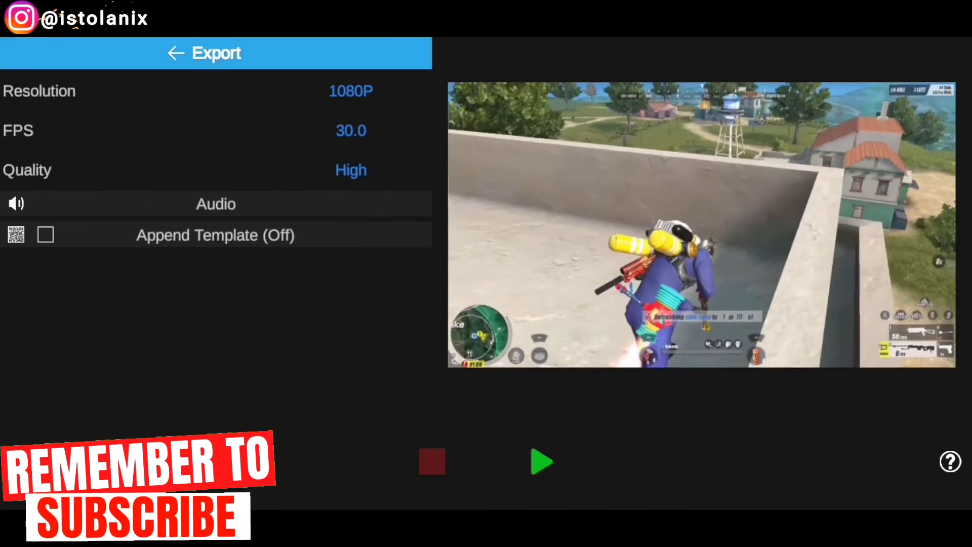
Export the video at 1080P resolution, 60 FPS and High quality
click(381, 96)
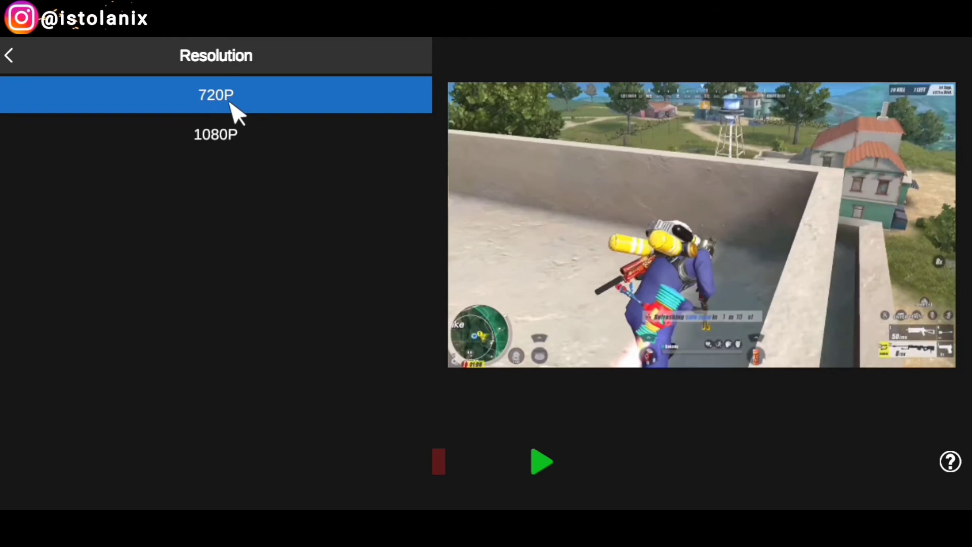
click(10, 55)
click(356, 134)
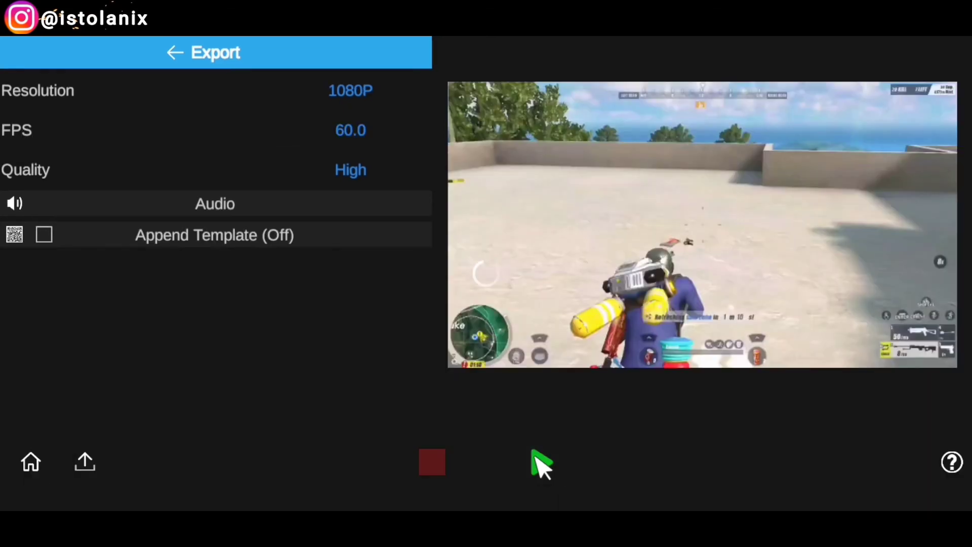
click(539, 463)
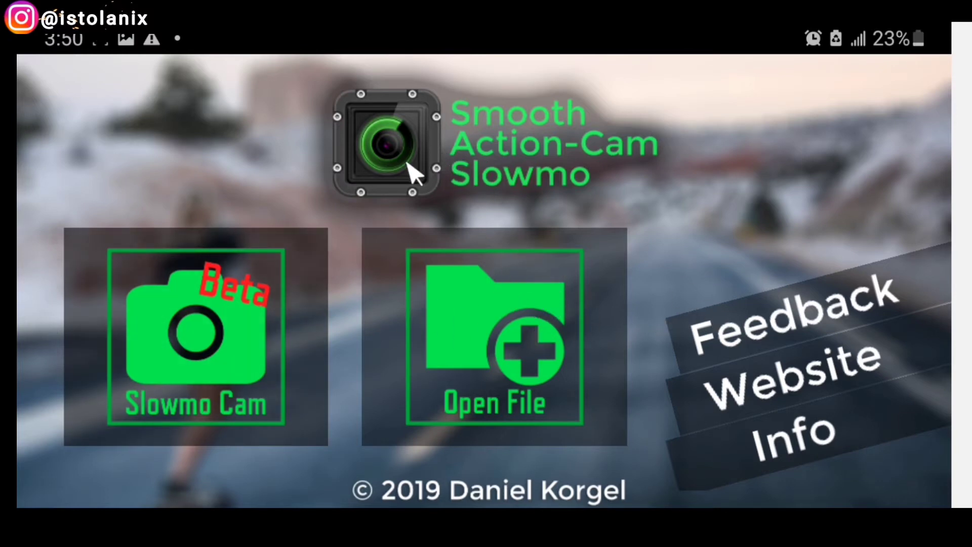
Open the recent "free fire clip" video file in Smooth Action-Cam Slowmo
click(505, 352)
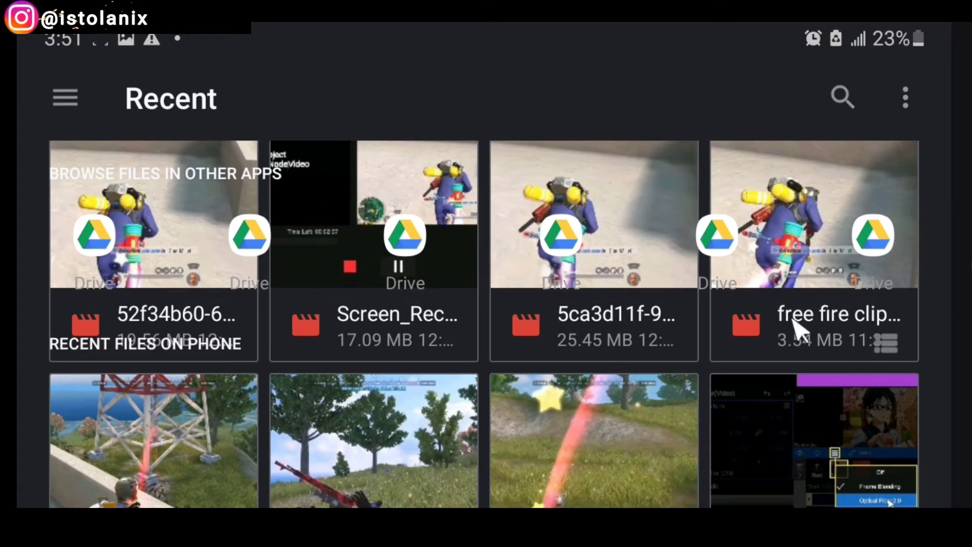
click(818, 323)
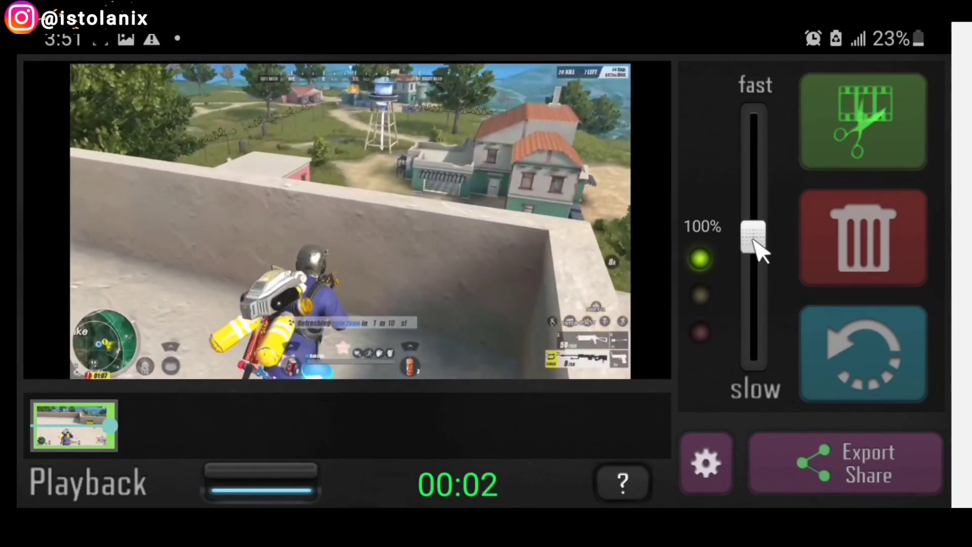
Slow the gameplay clip down to 13% speed
drag(754, 238, 739, 414)
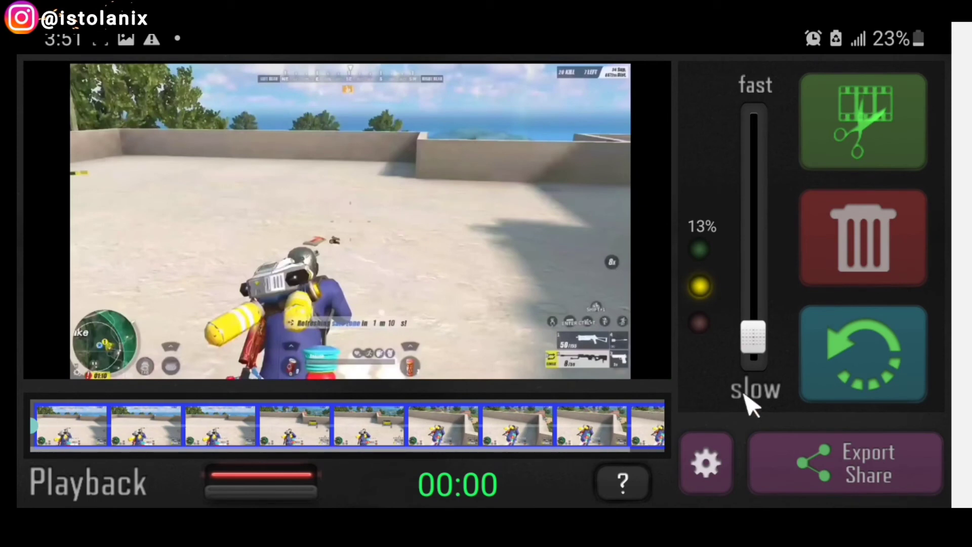
drag(770, 332, 762, 237)
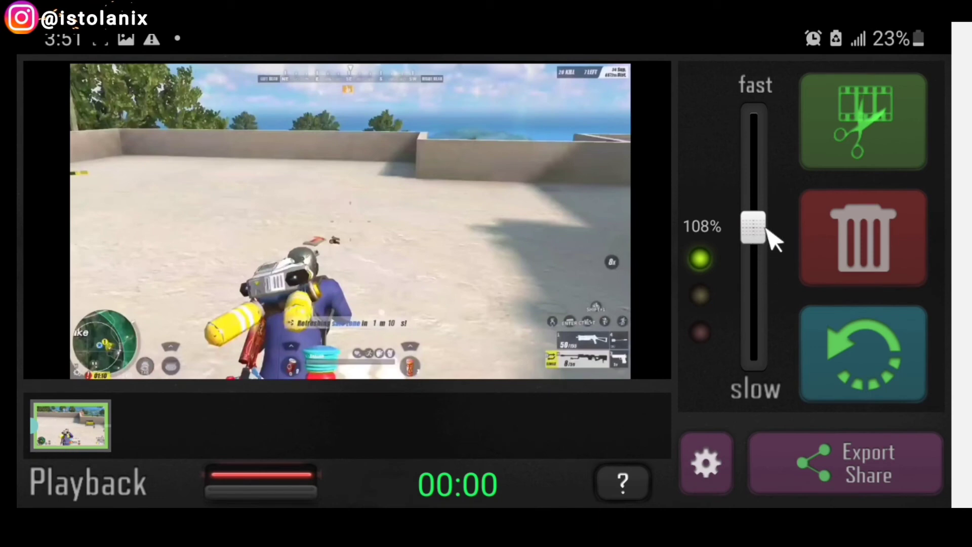
drag(749, 228, 744, 386)
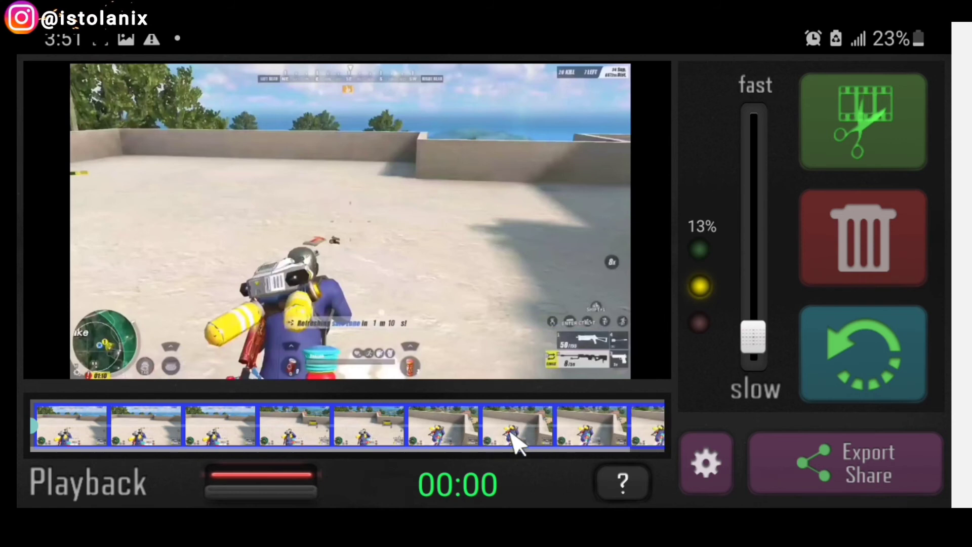
Try 60 as the target FPS in the advanced export options, set it back to 30 and save the settings
click(705, 469)
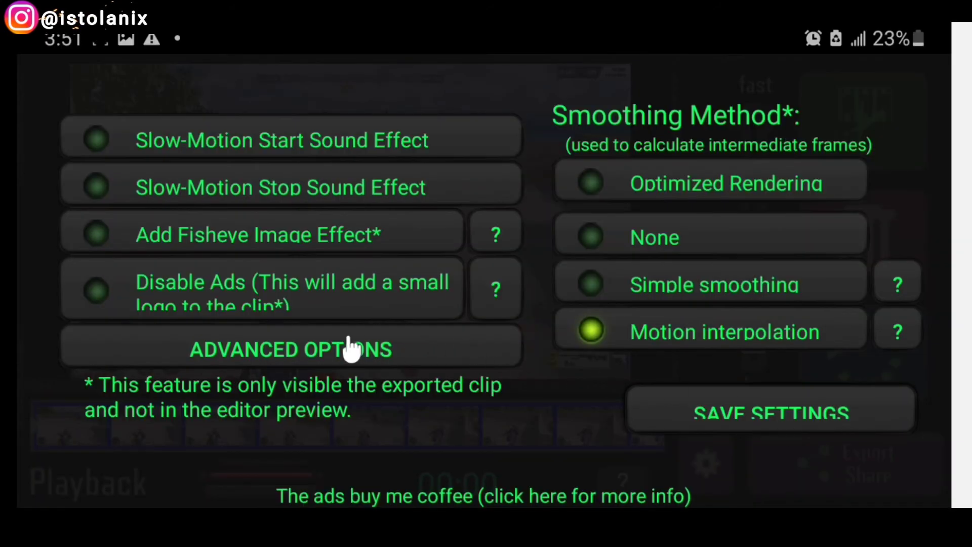
click(334, 349)
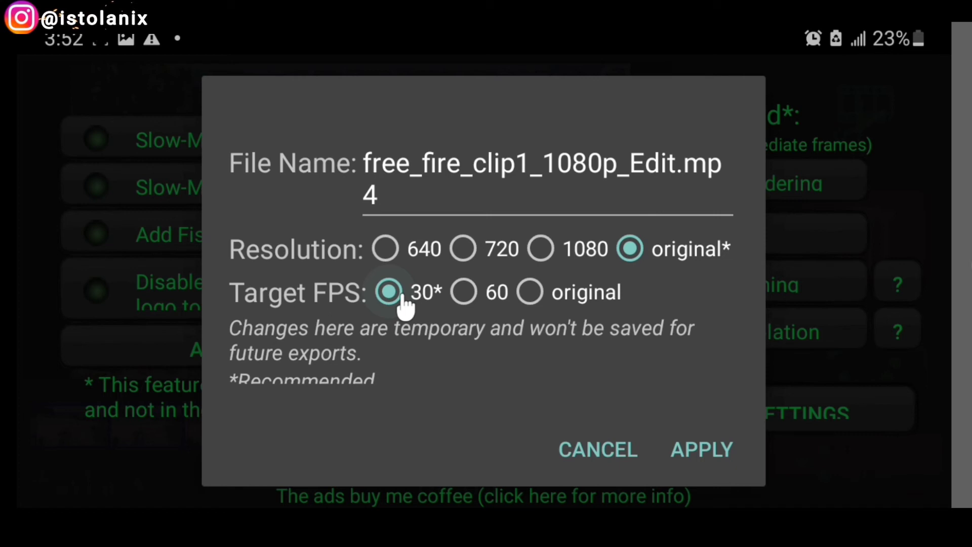
click(470, 298)
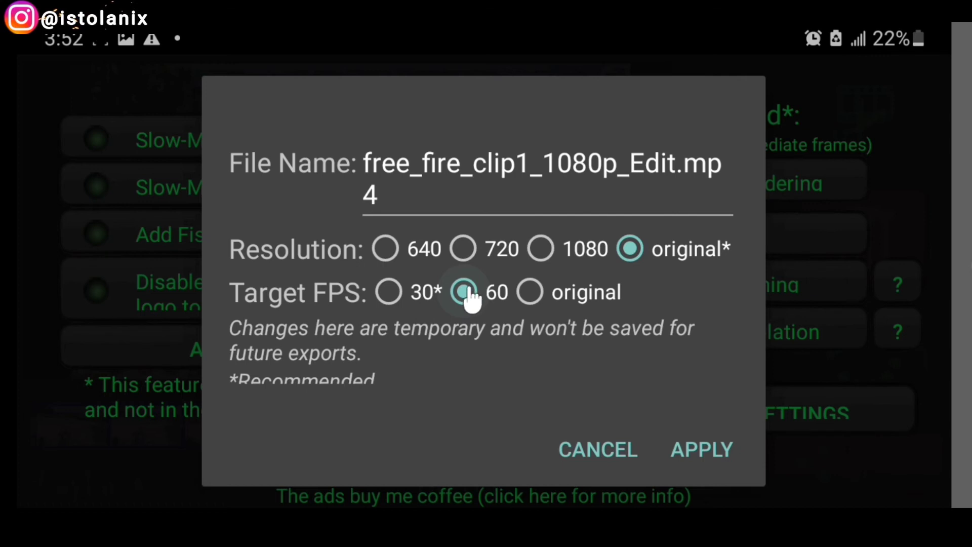
click(389, 293)
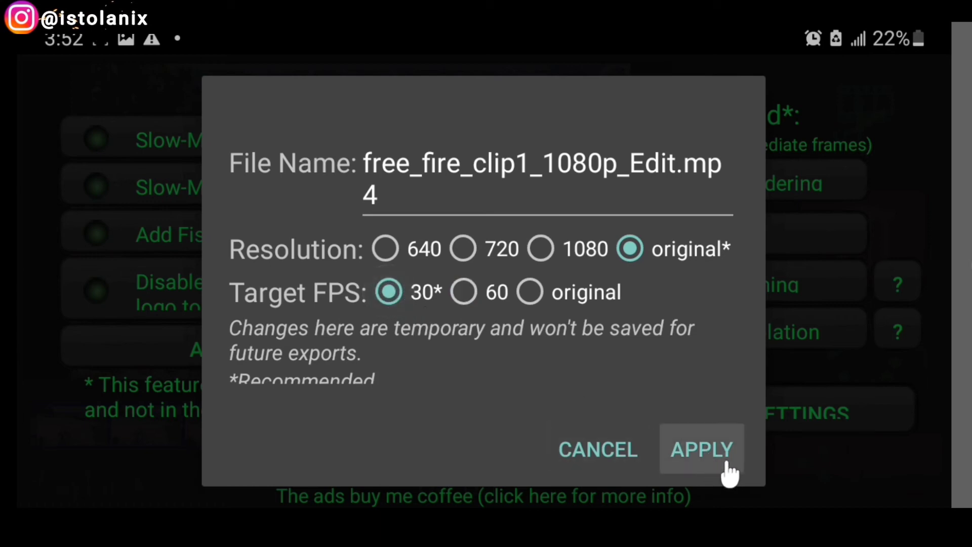
click(701, 456)
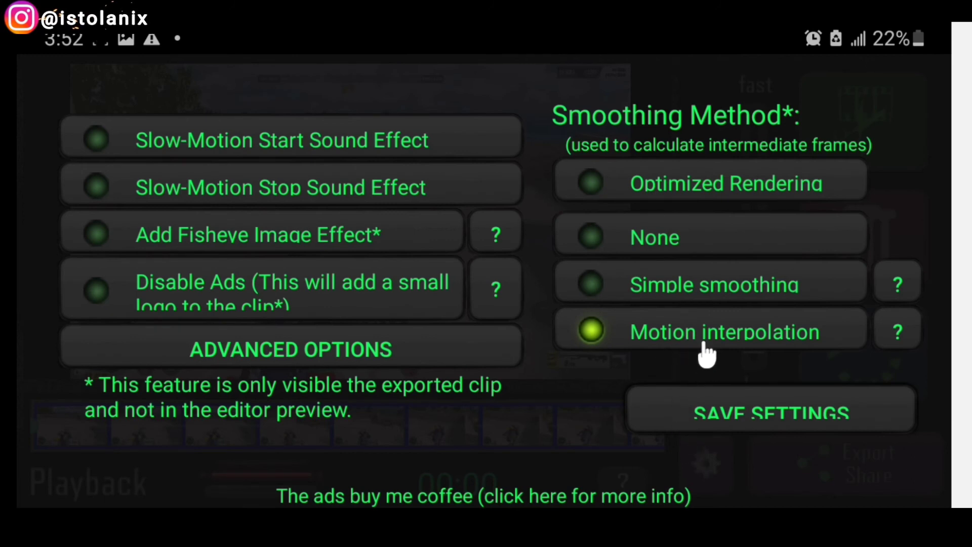
click(725, 415)
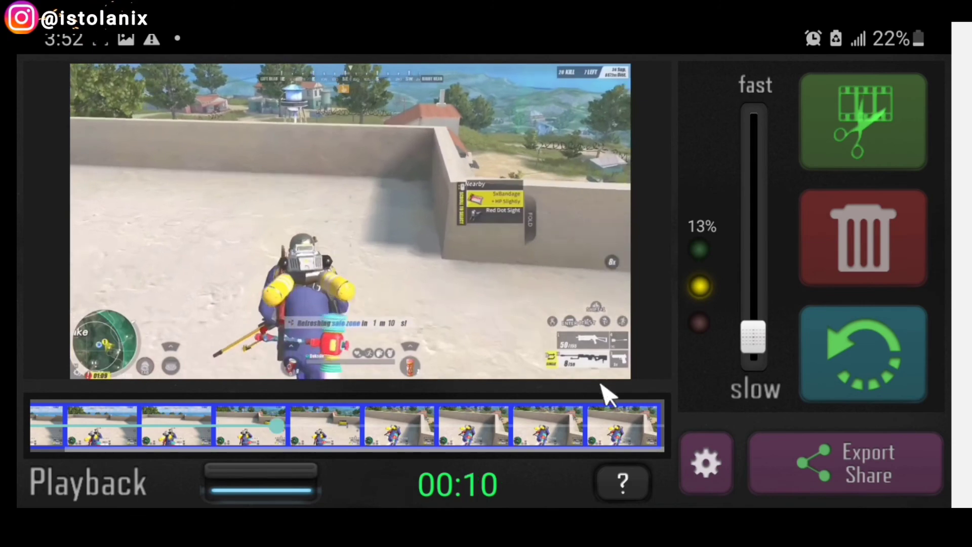
Set the target FPS to 60 in the advanced export options and save the settings
click(706, 461)
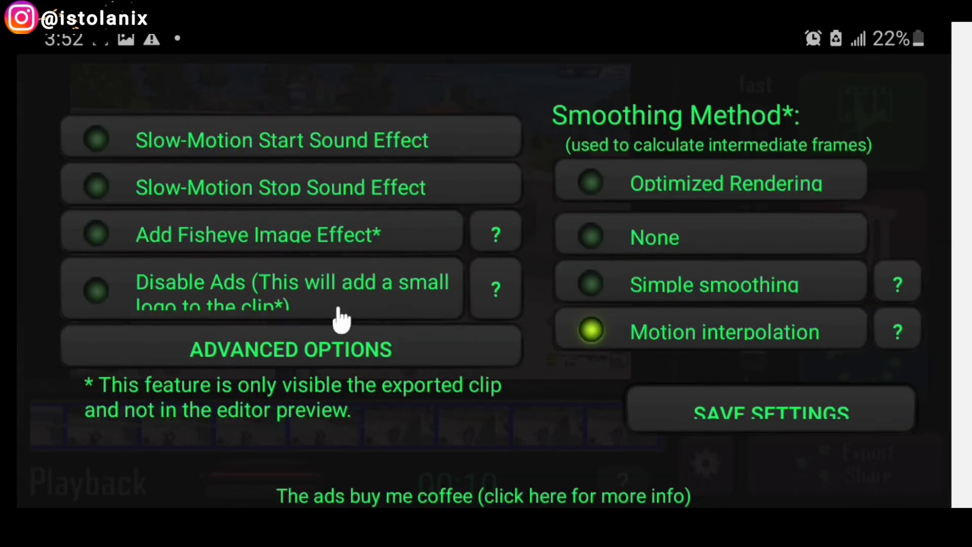
click(329, 354)
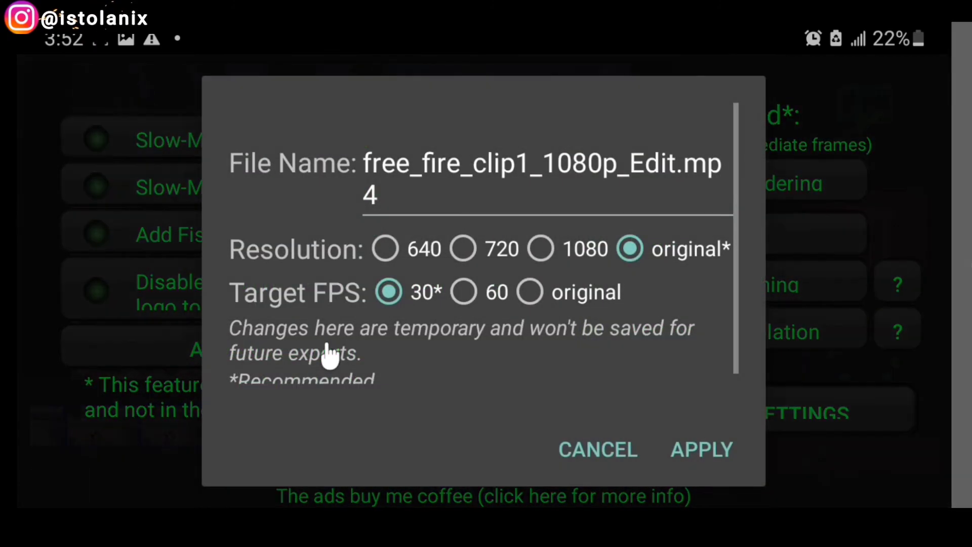
click(500, 299)
click(699, 453)
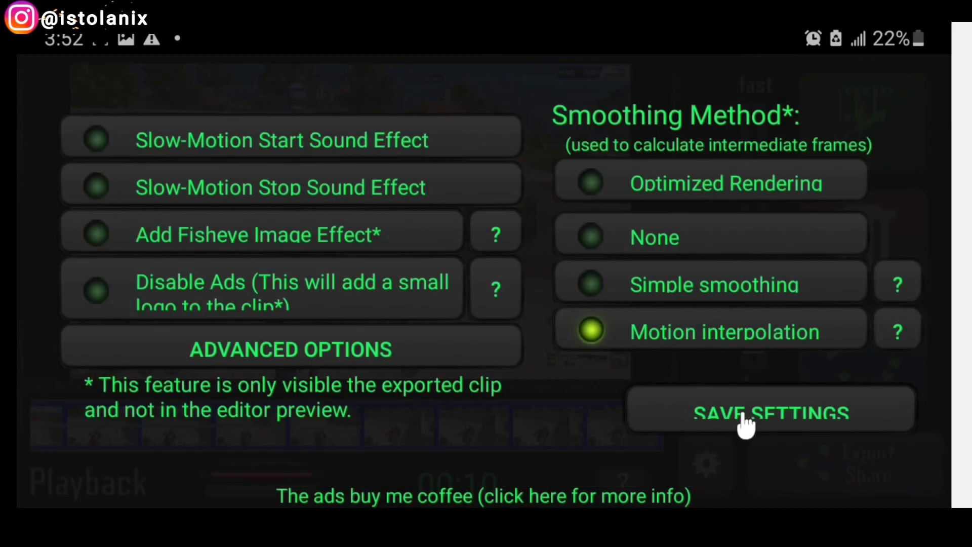
click(745, 420)
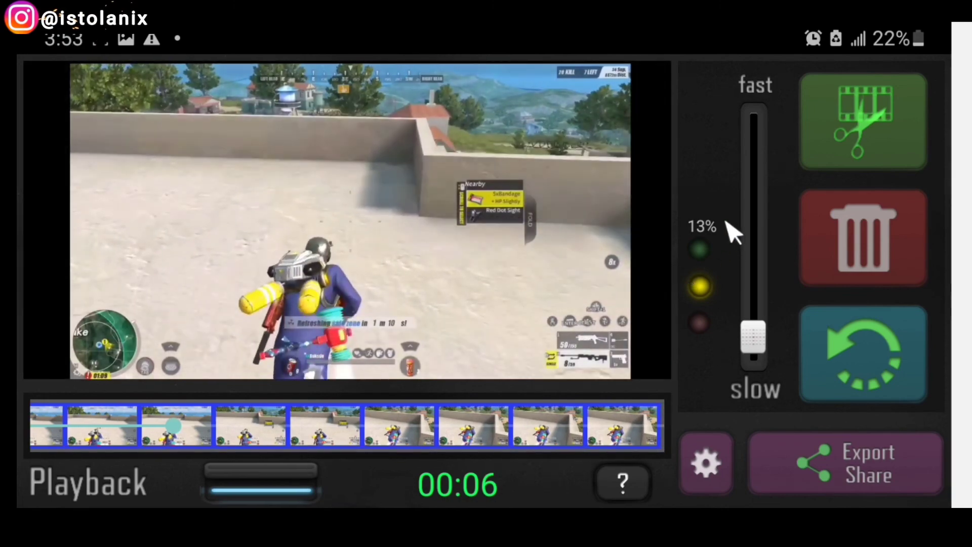
Choose Motion interpolation as the smoothing method, apply the advanced export options and save the settings
click(708, 464)
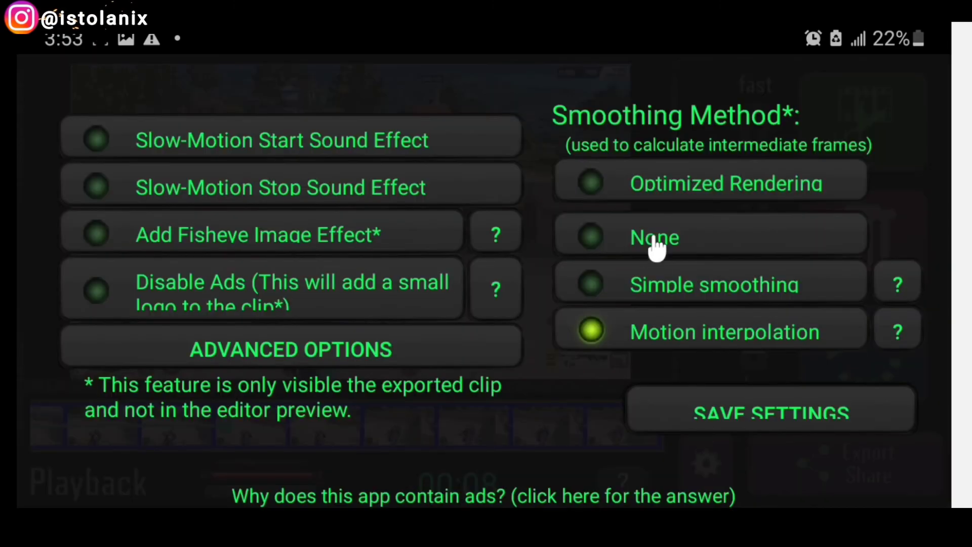
click(664, 344)
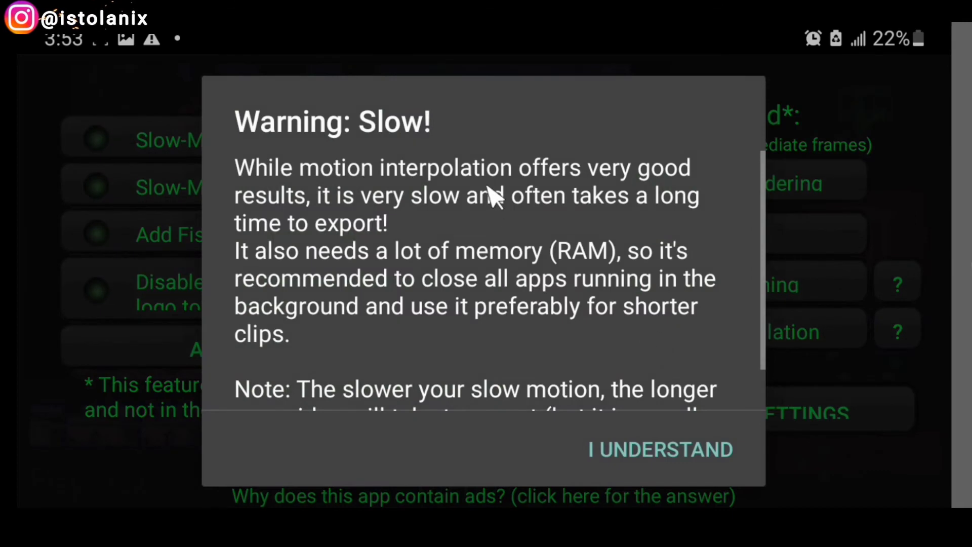
click(661, 450)
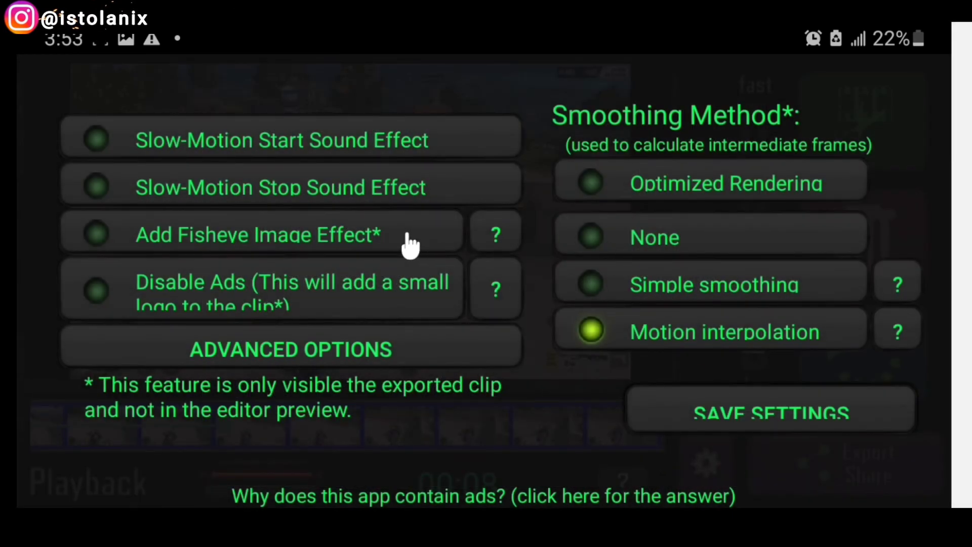
click(334, 357)
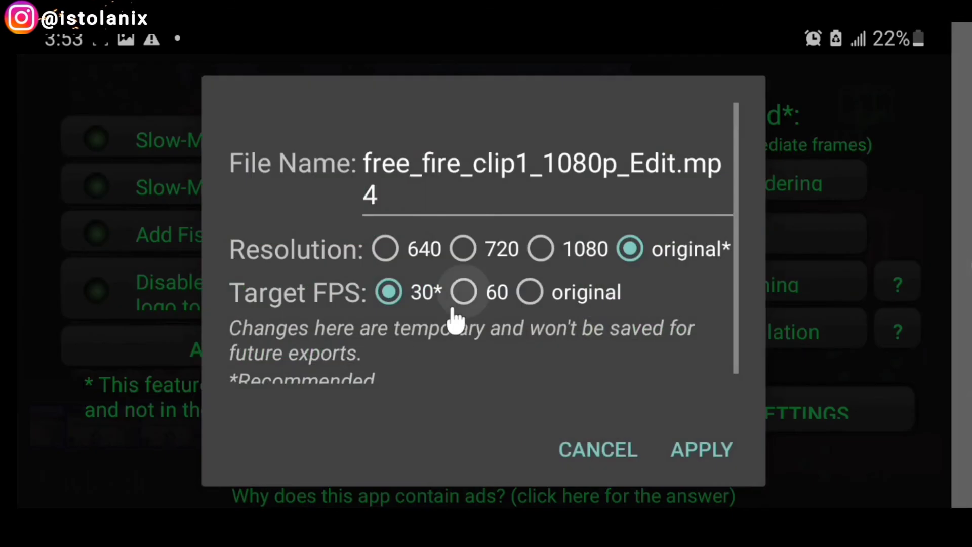
click(700, 456)
click(747, 425)
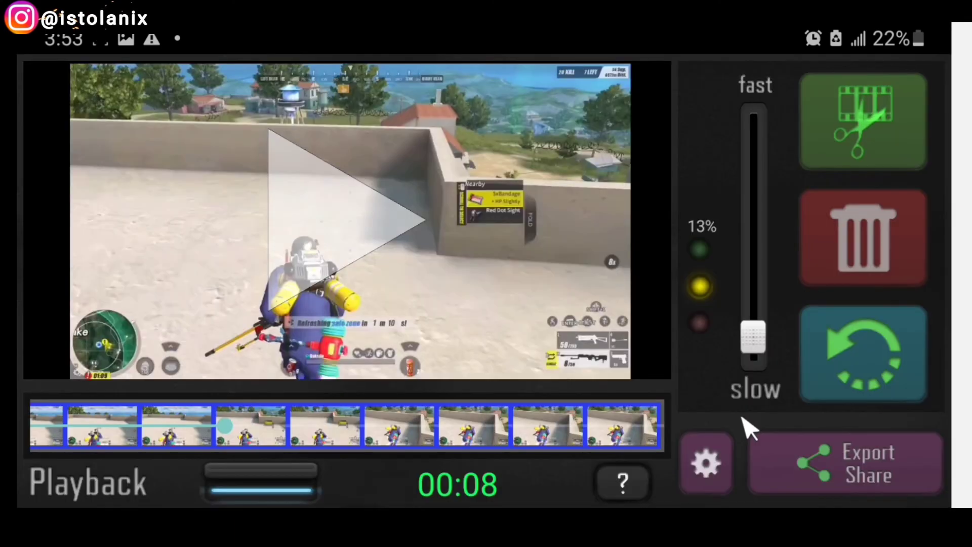
Resume the slowed clip's preview and export the video
click(466, 343)
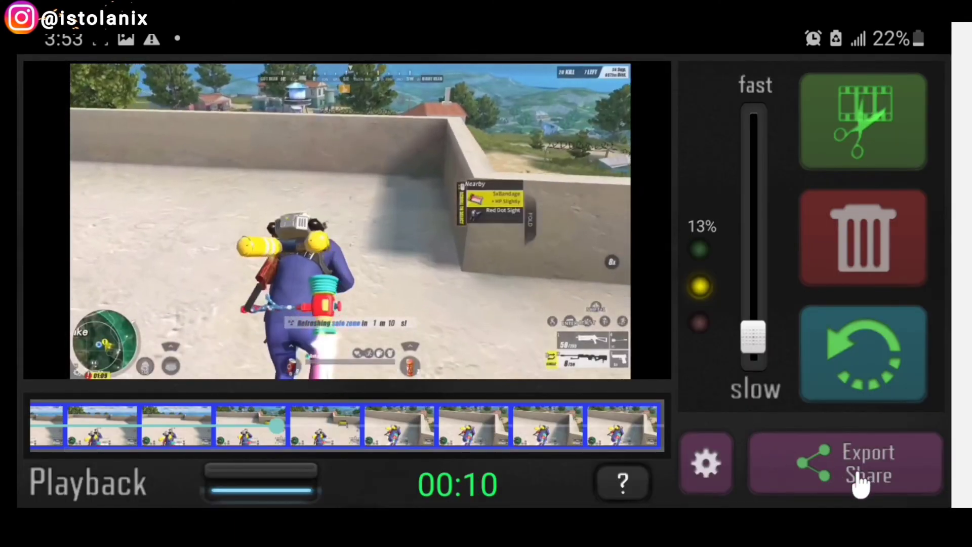
click(859, 485)
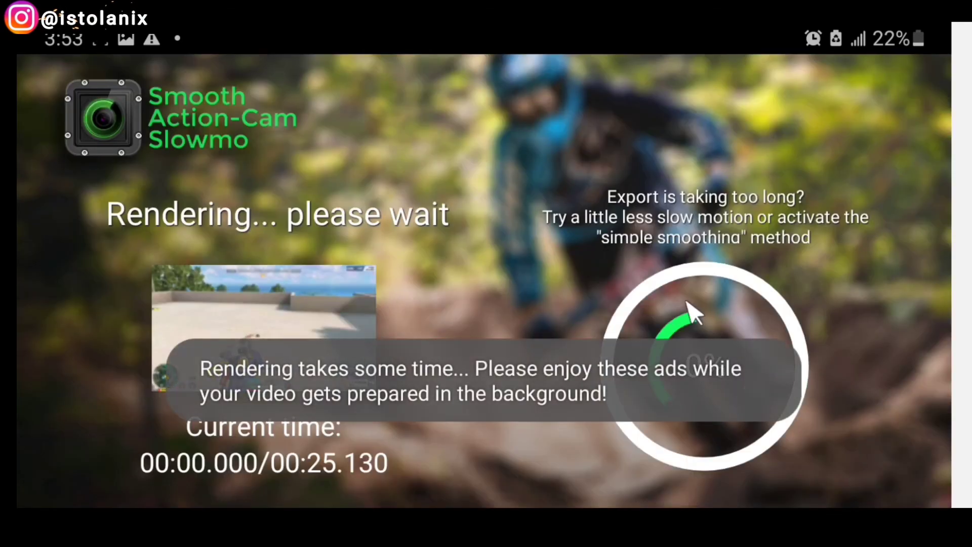